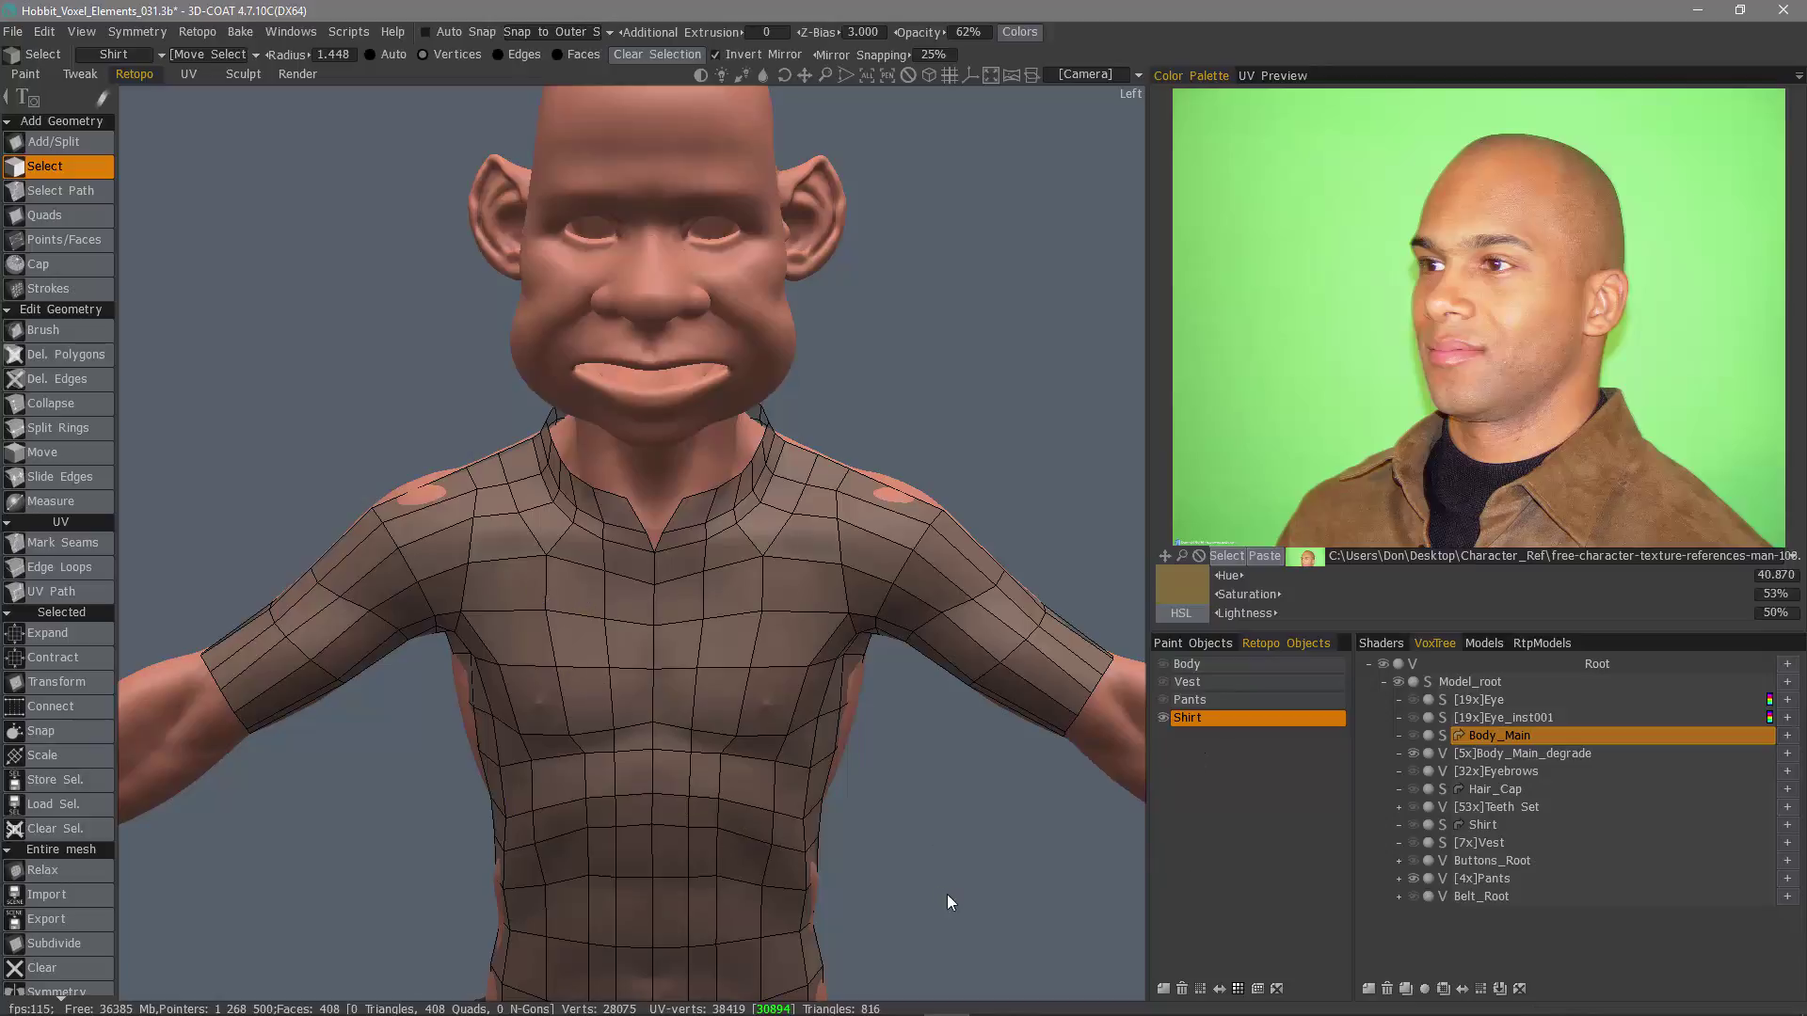
# Step: Select the ring edges crossing the shirt's collar band, starting from its front V-neck edges, and convert the selection to faces
pyautogui.moveTo(954, 902); pyautogui.dragTo(701, 649)
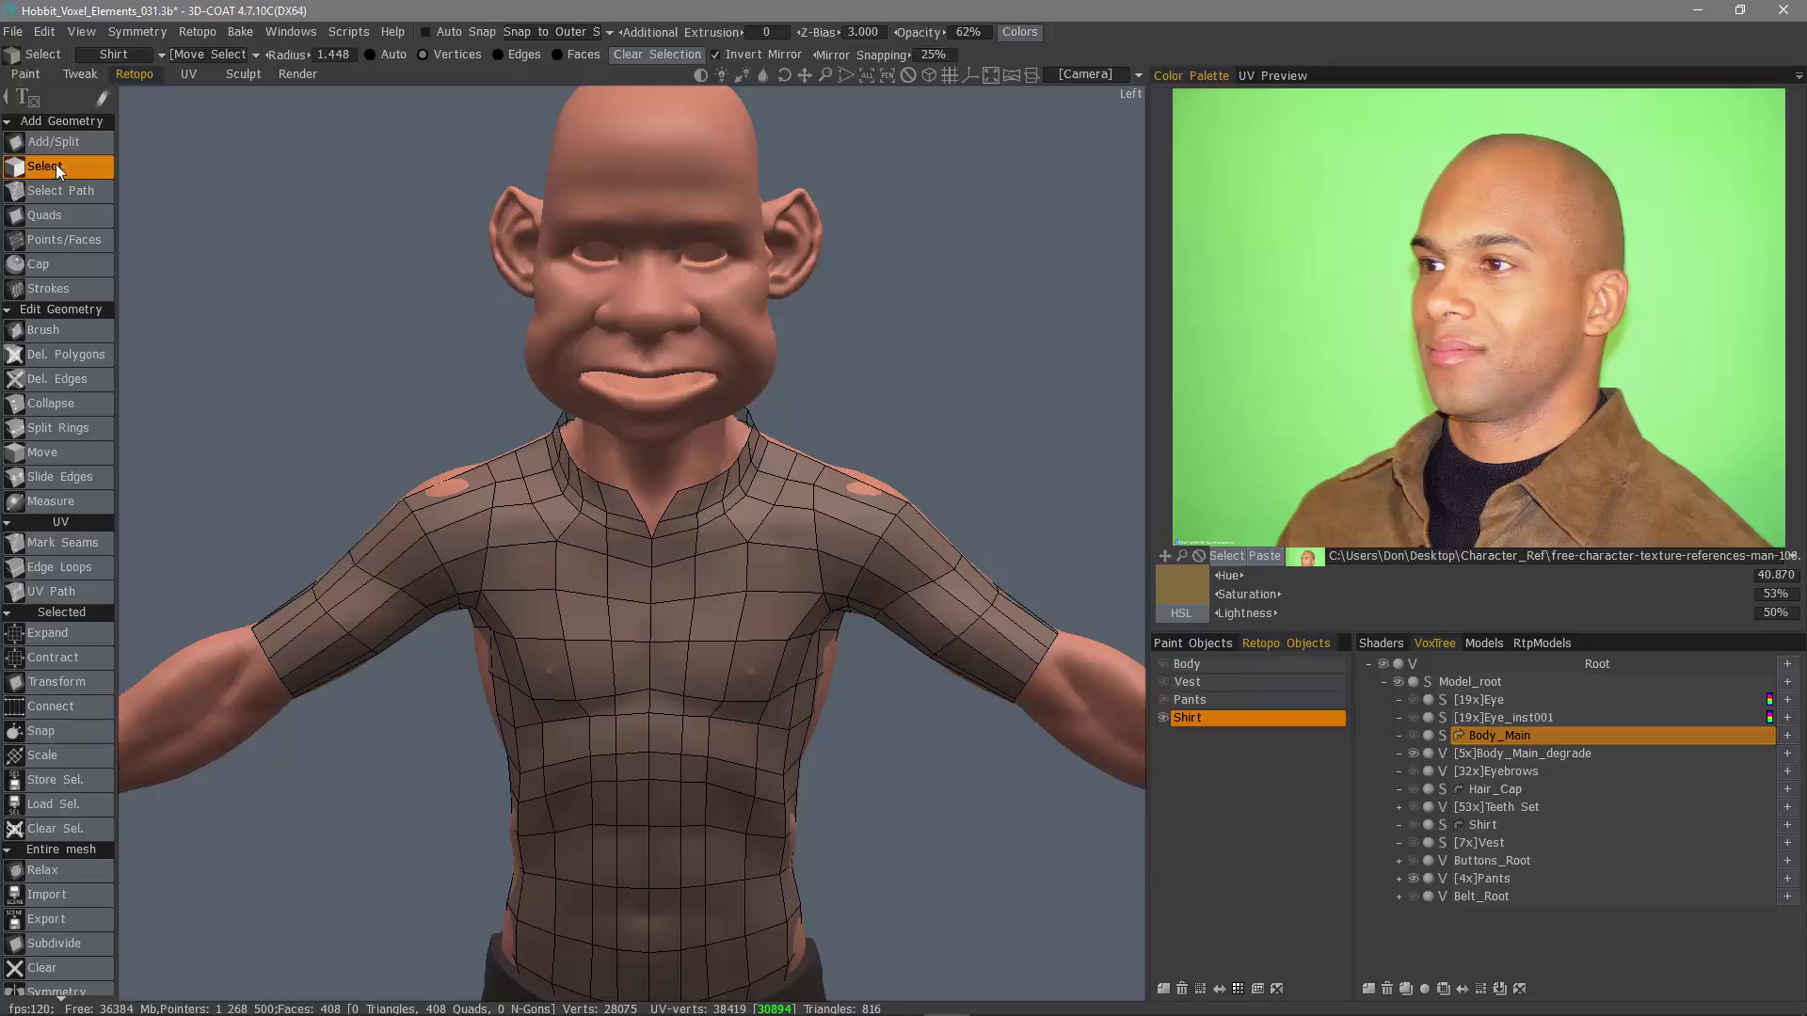
pyautogui.click(495, 57)
pyautogui.click(669, 506)
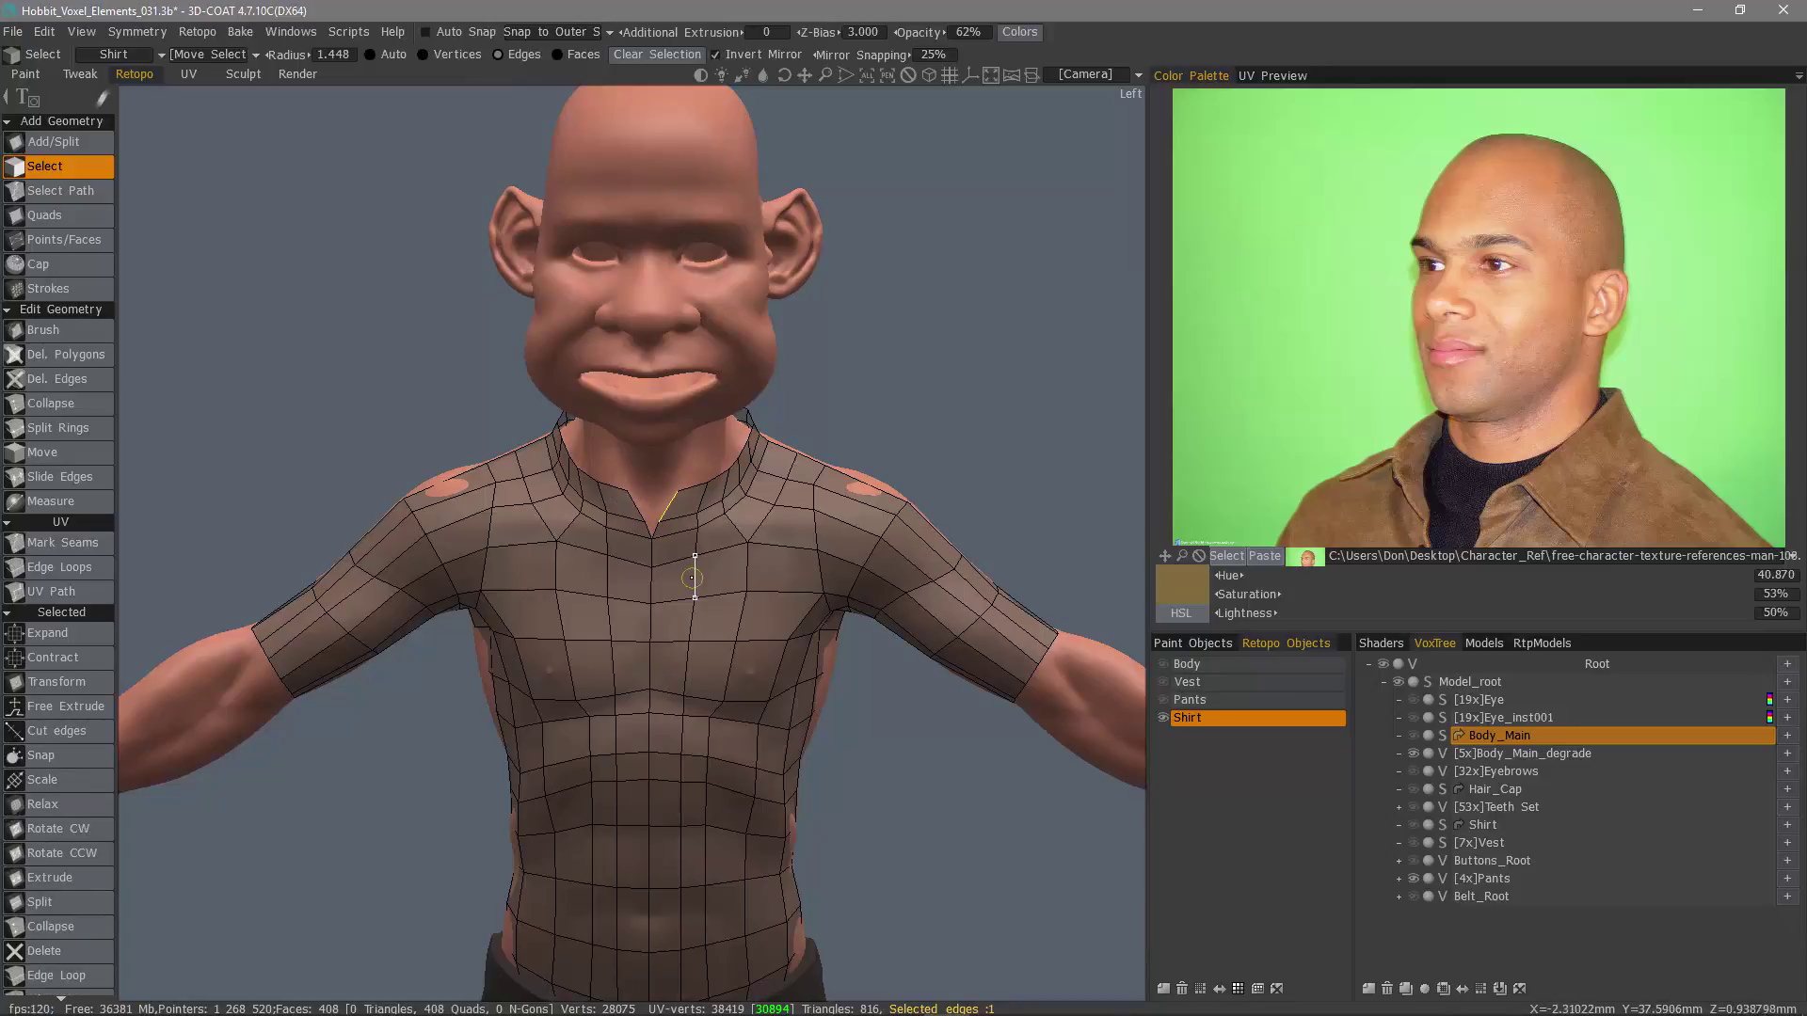
pyautogui.scroll(5, 693, 578)
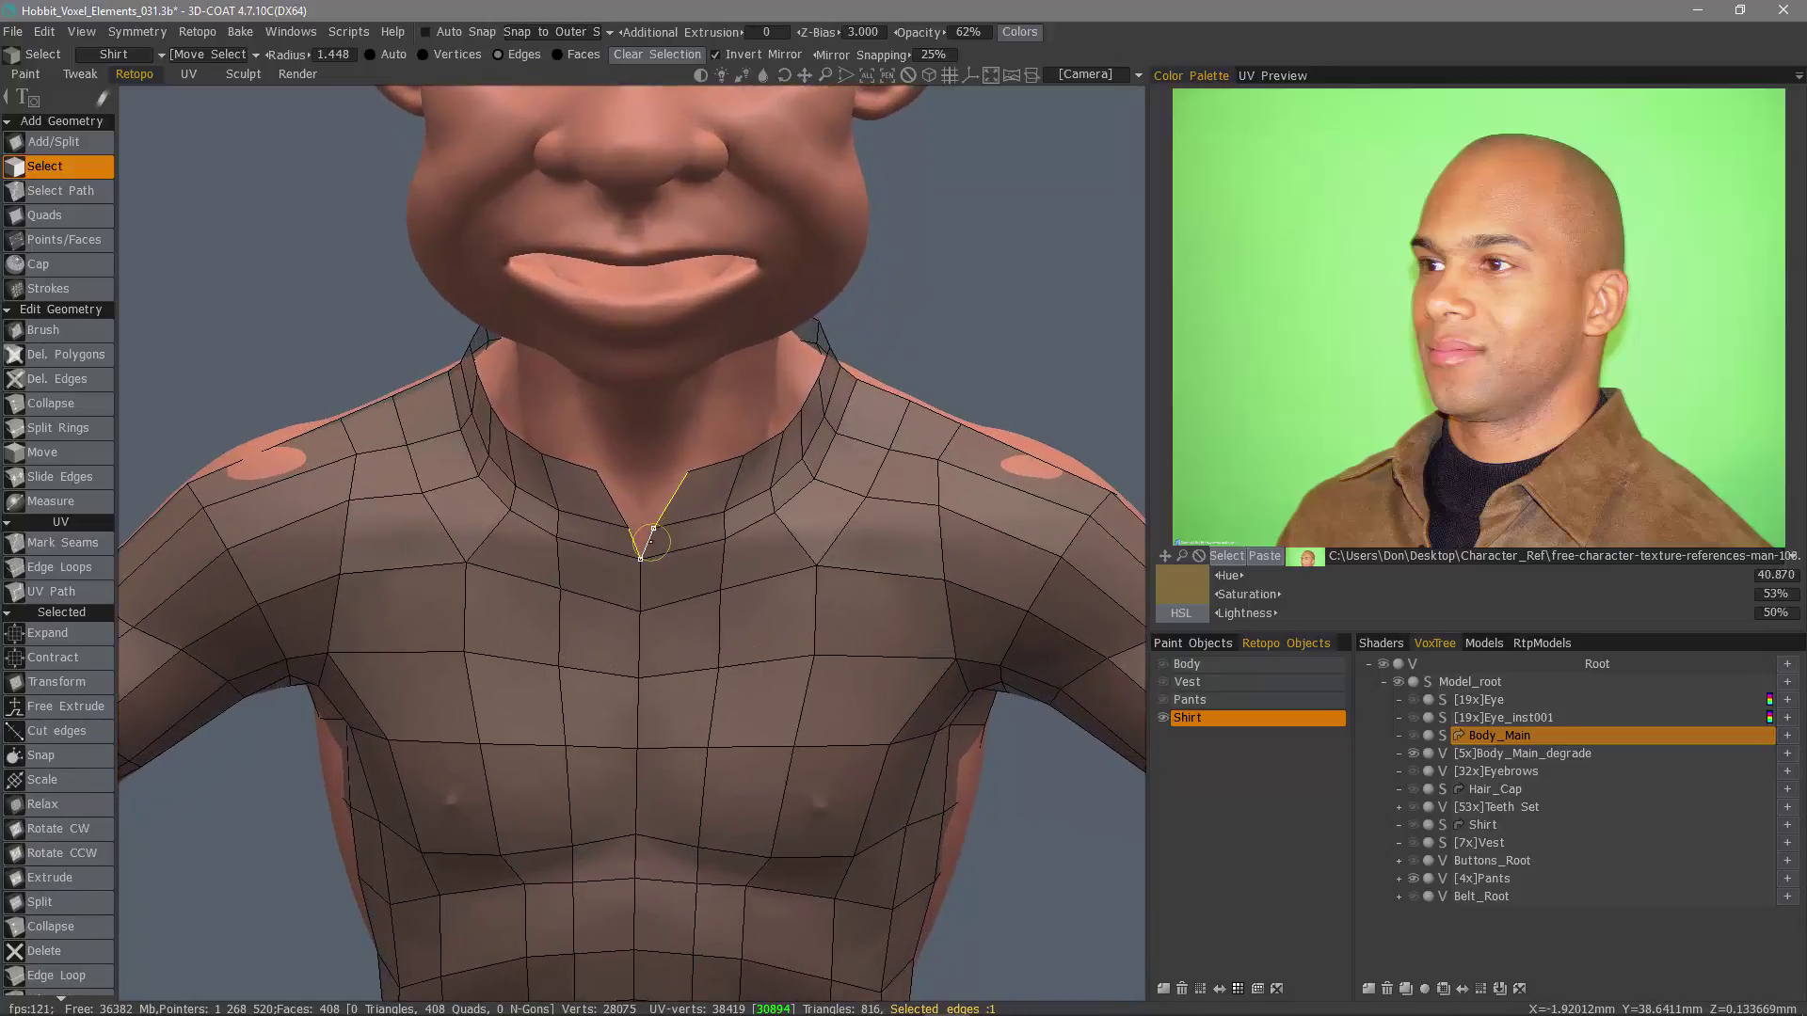
pyautogui.click(612, 501)
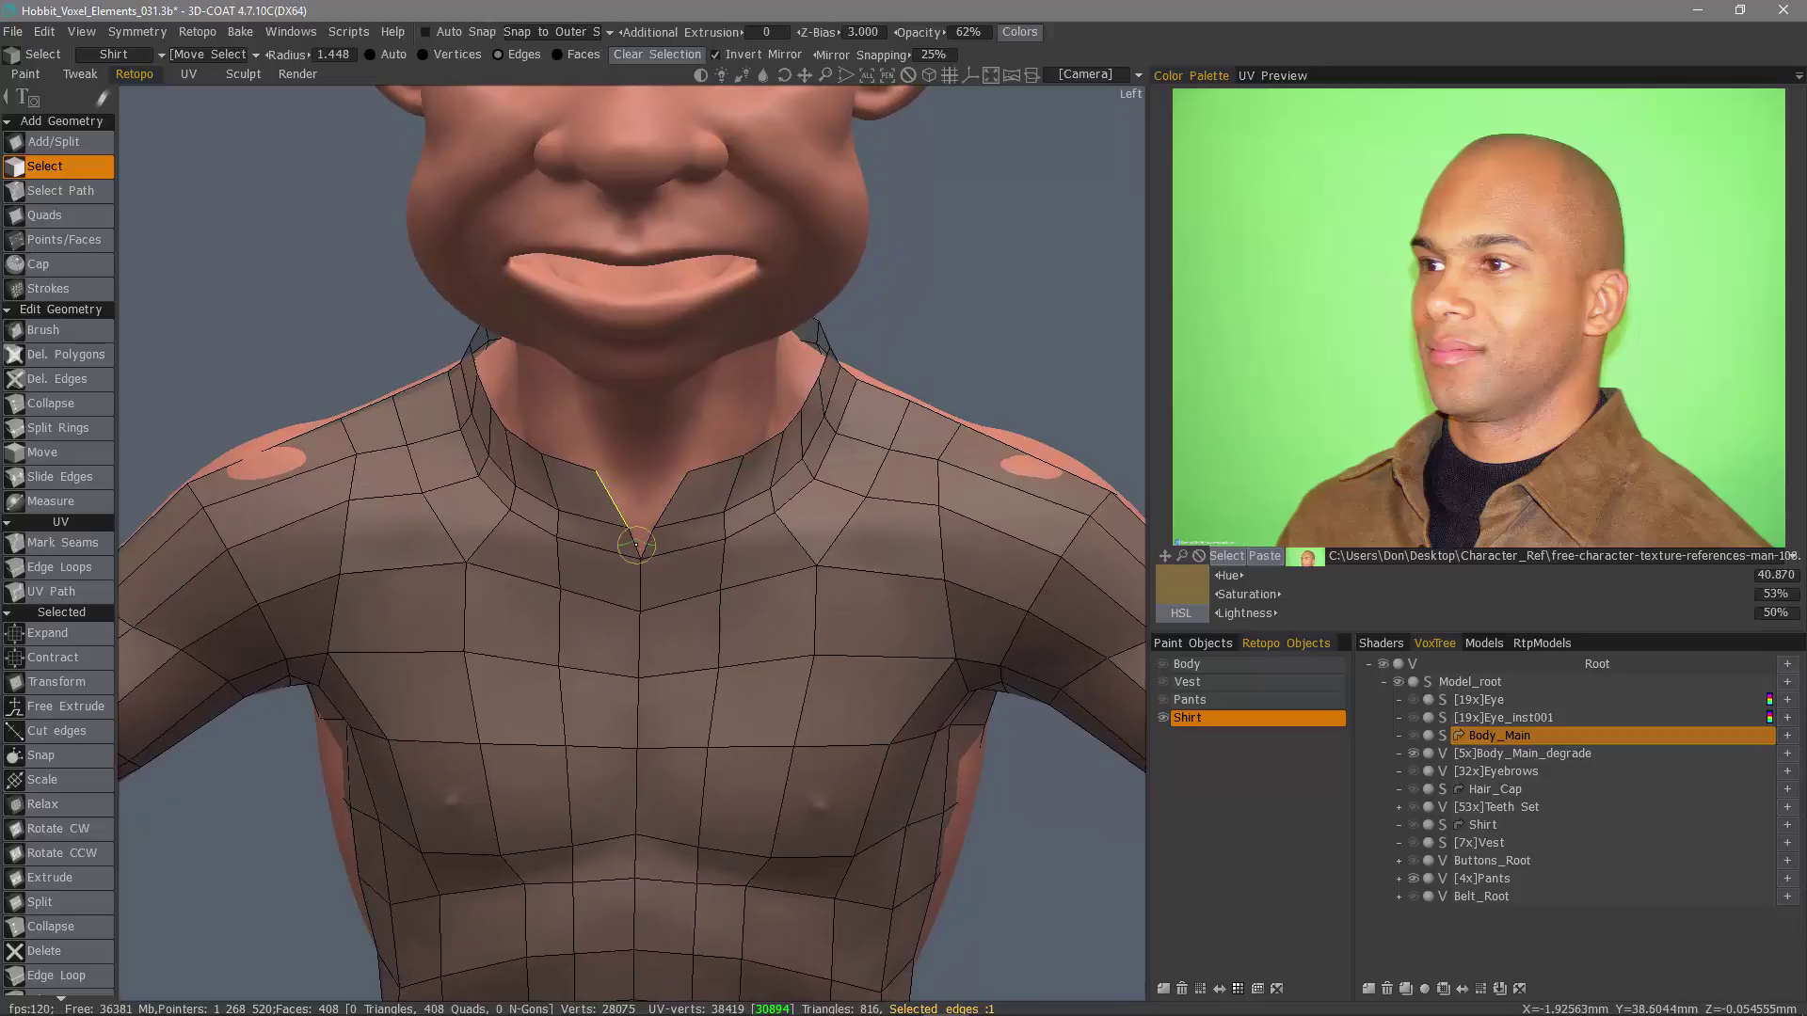
pyautogui.keyDown('shift'); pyautogui.moveTo(636, 545); pyautogui.dragTo(674, 494); pyautogui.keyUp('shift')
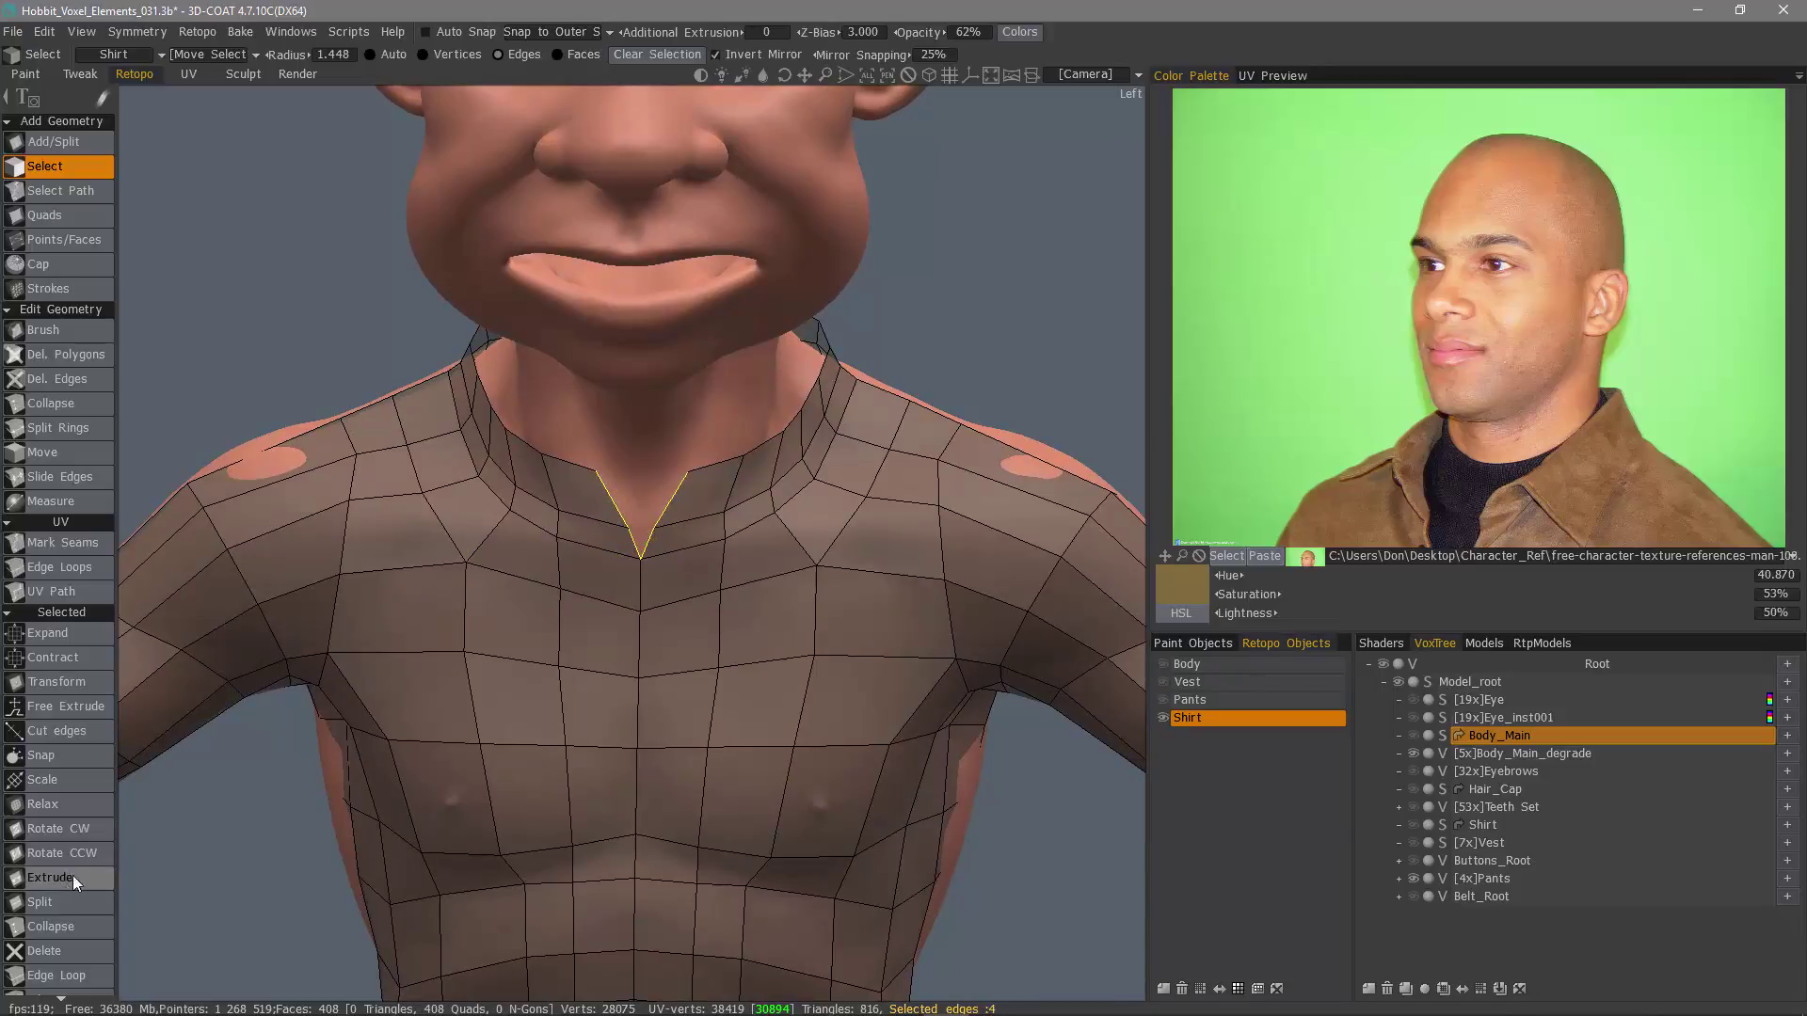
pyautogui.scroll(-3, 76, 882)
pyautogui.click(57, 839)
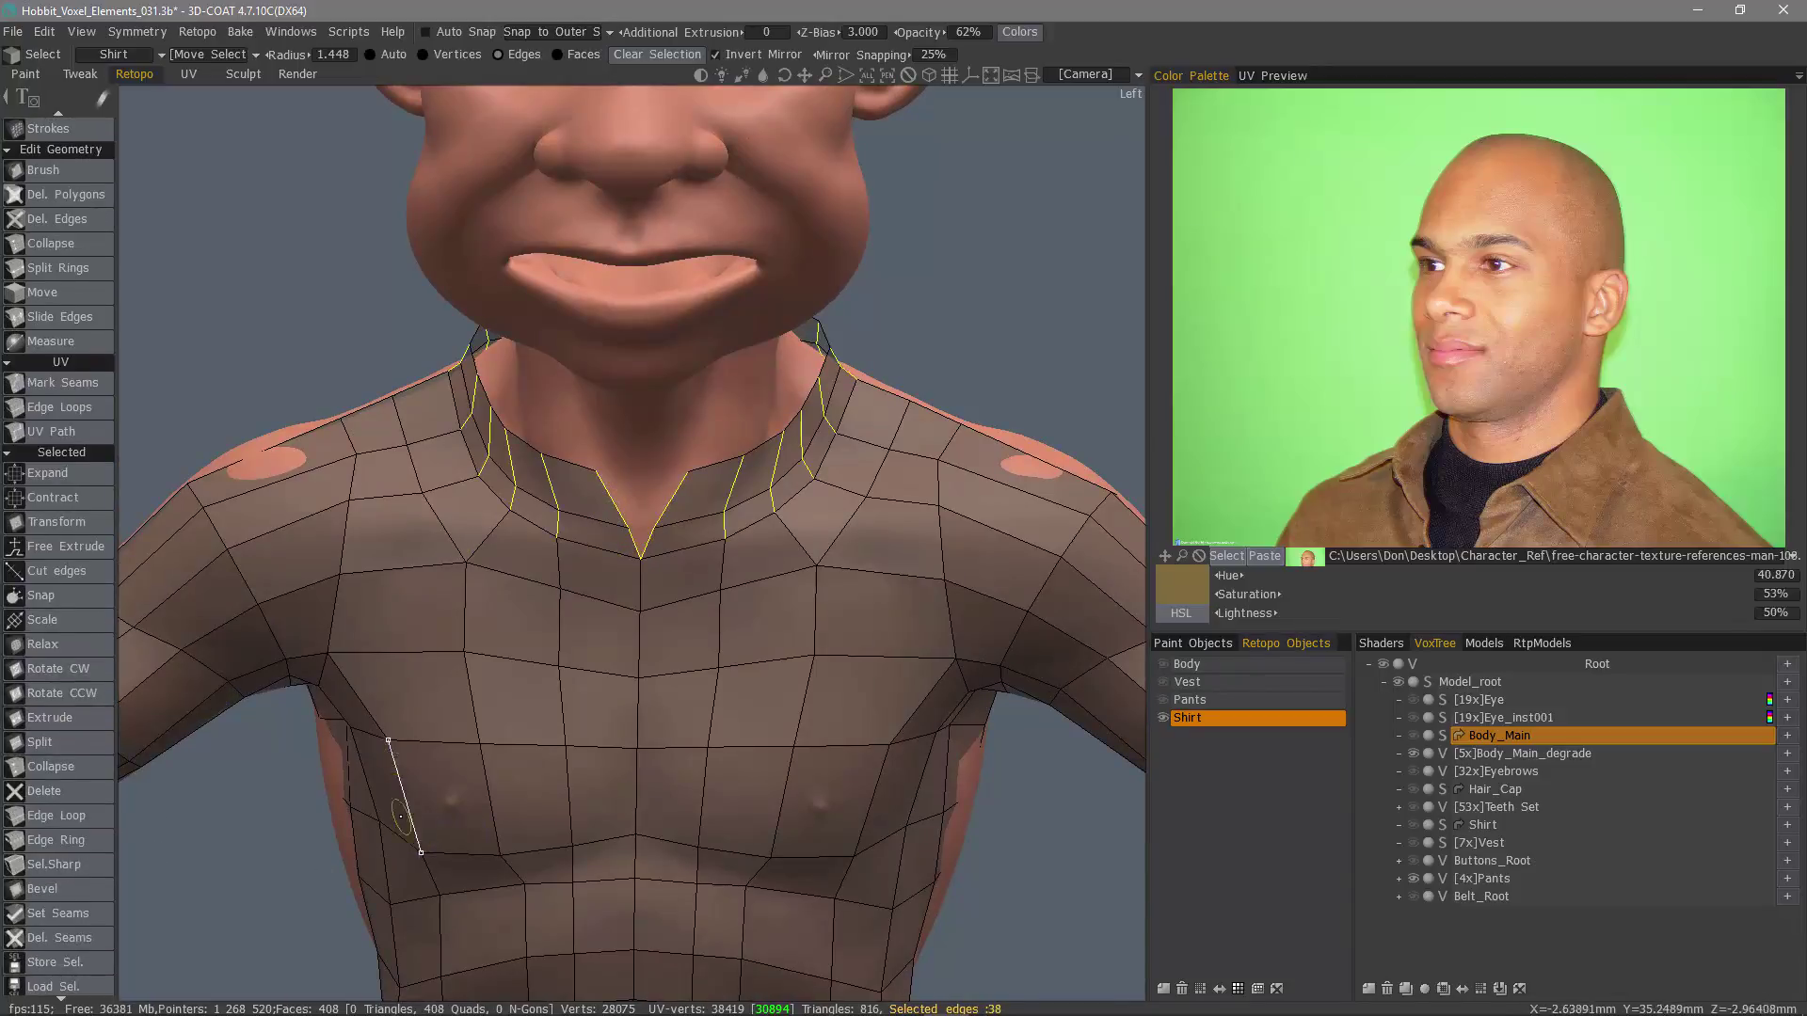
pyautogui.click(576, 54)
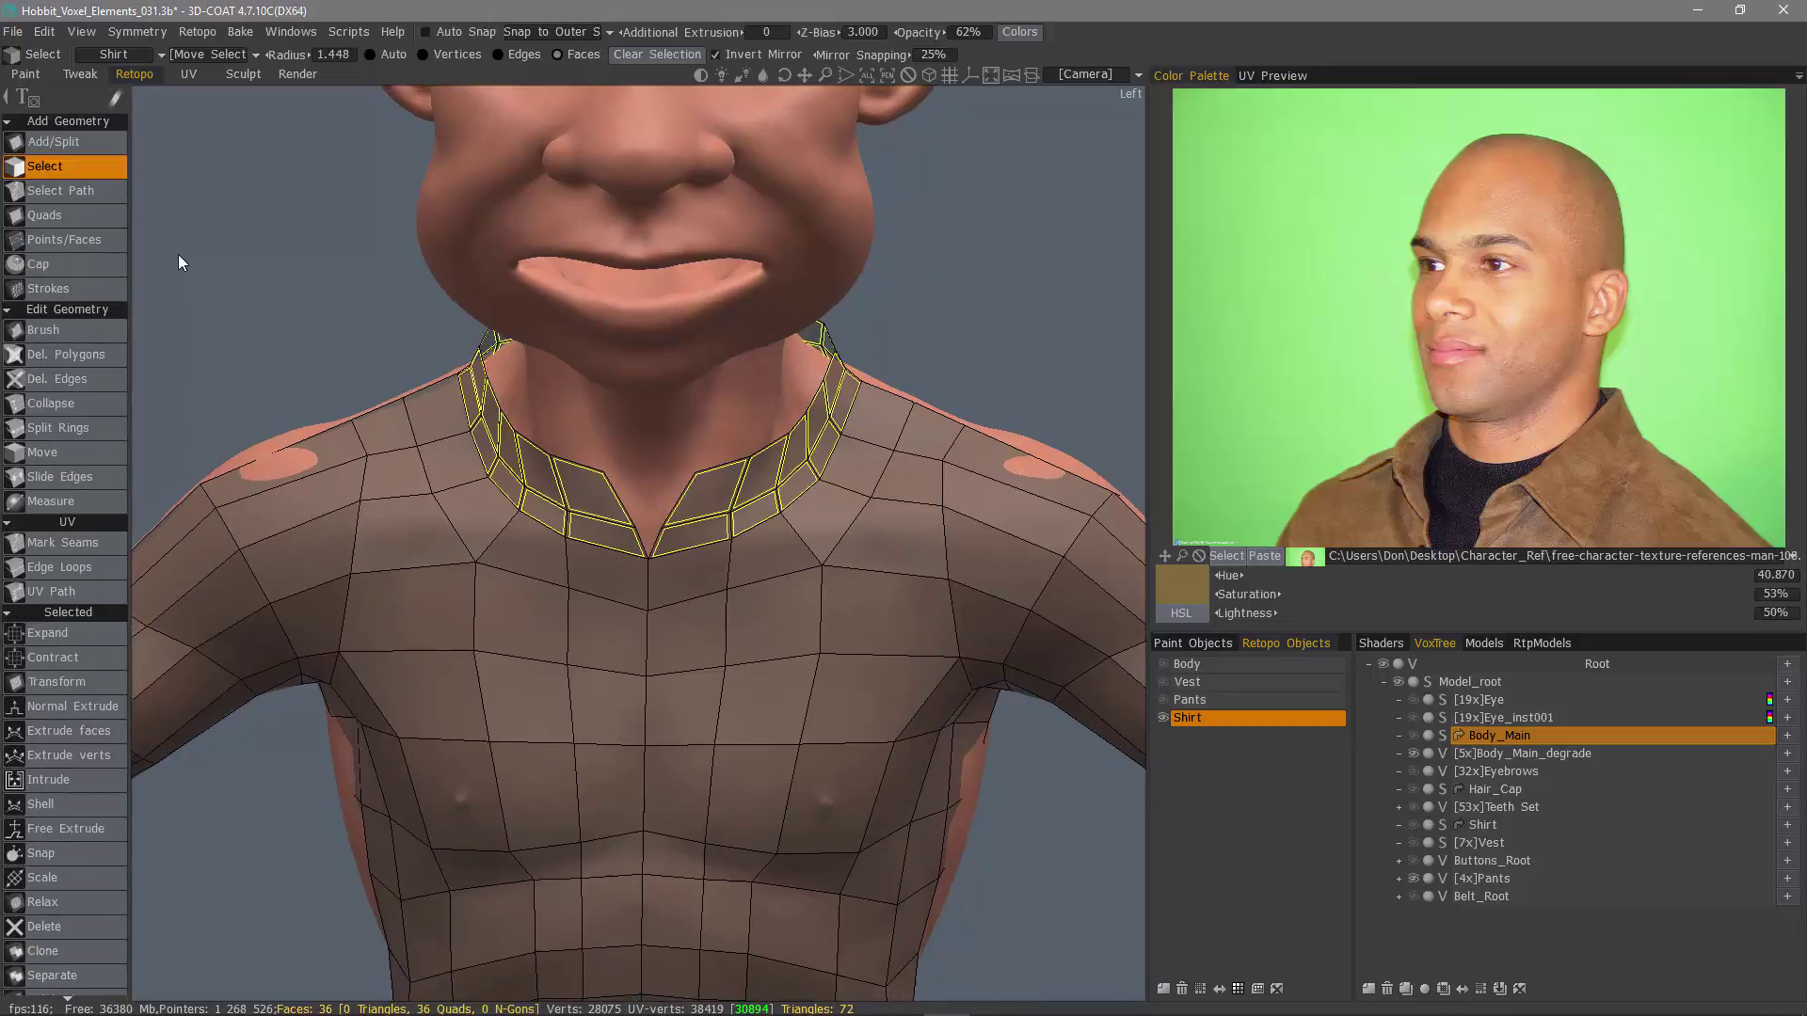
# Step: Separate the selected collar faces from the Shirt into their own retopo object, and hide the Shirt object
pyautogui.scroll(-5, 178, 254)
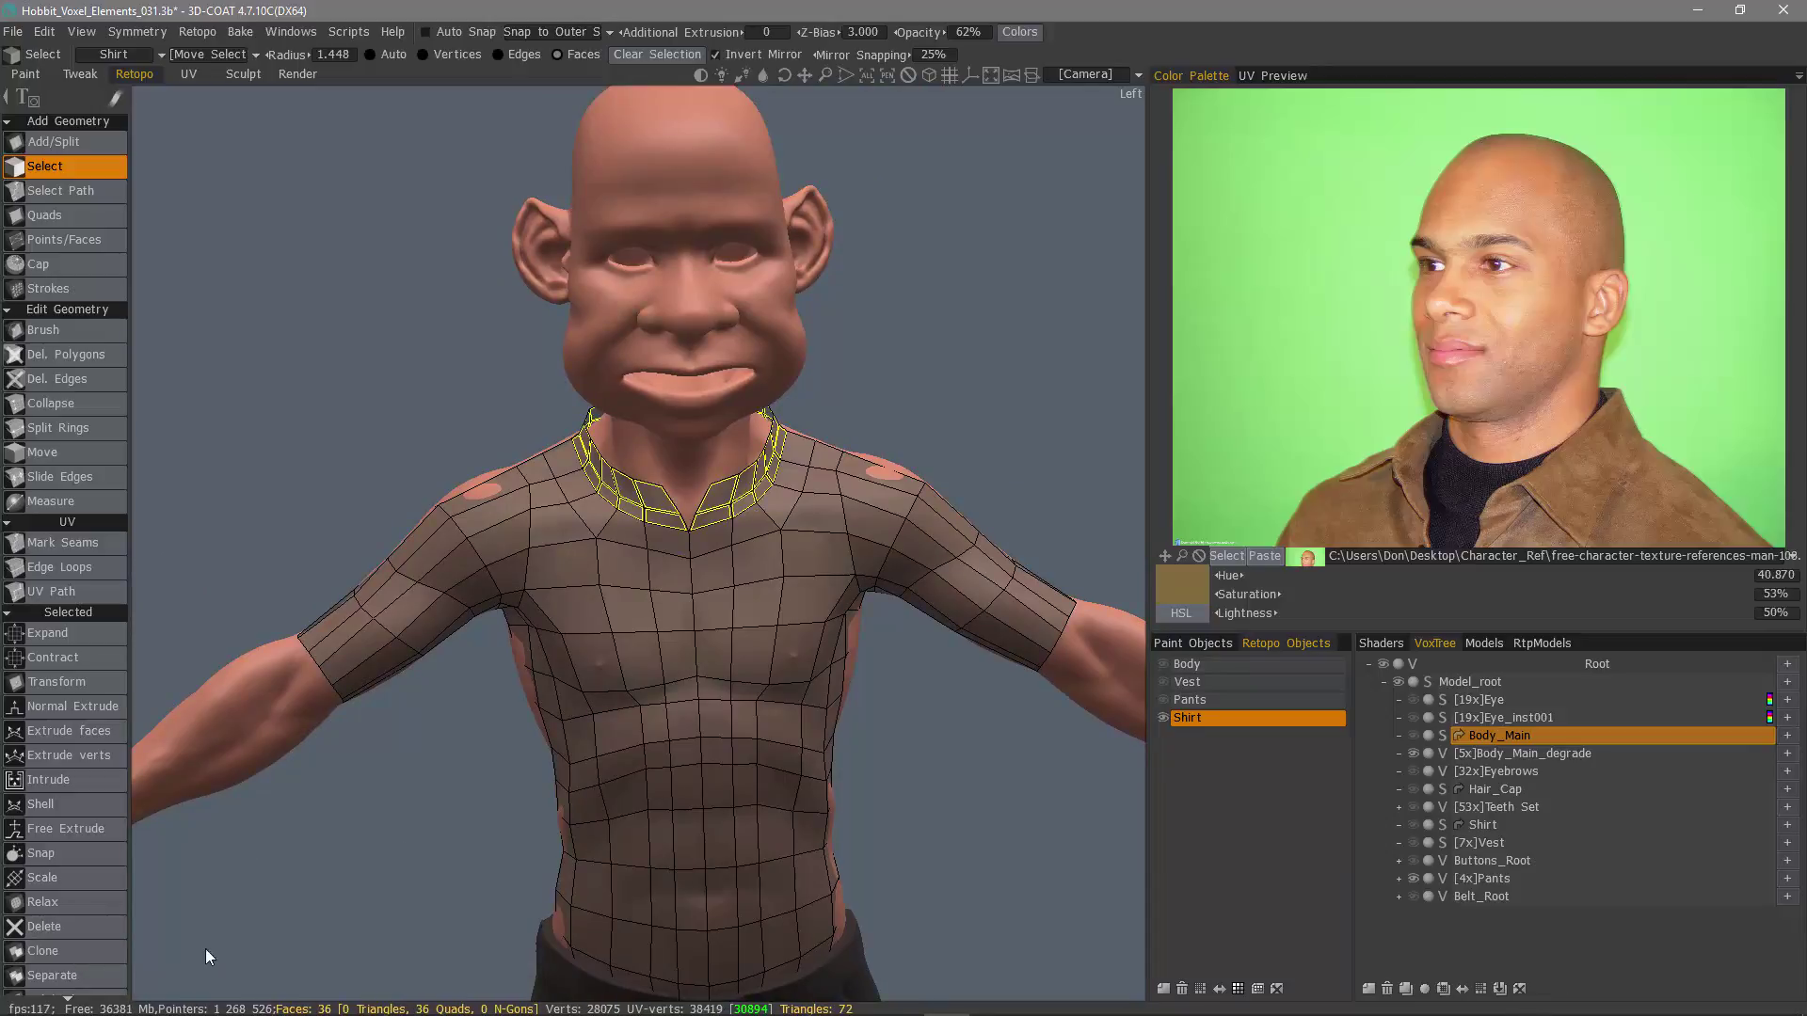
pyautogui.scroll(-2, 98, 896)
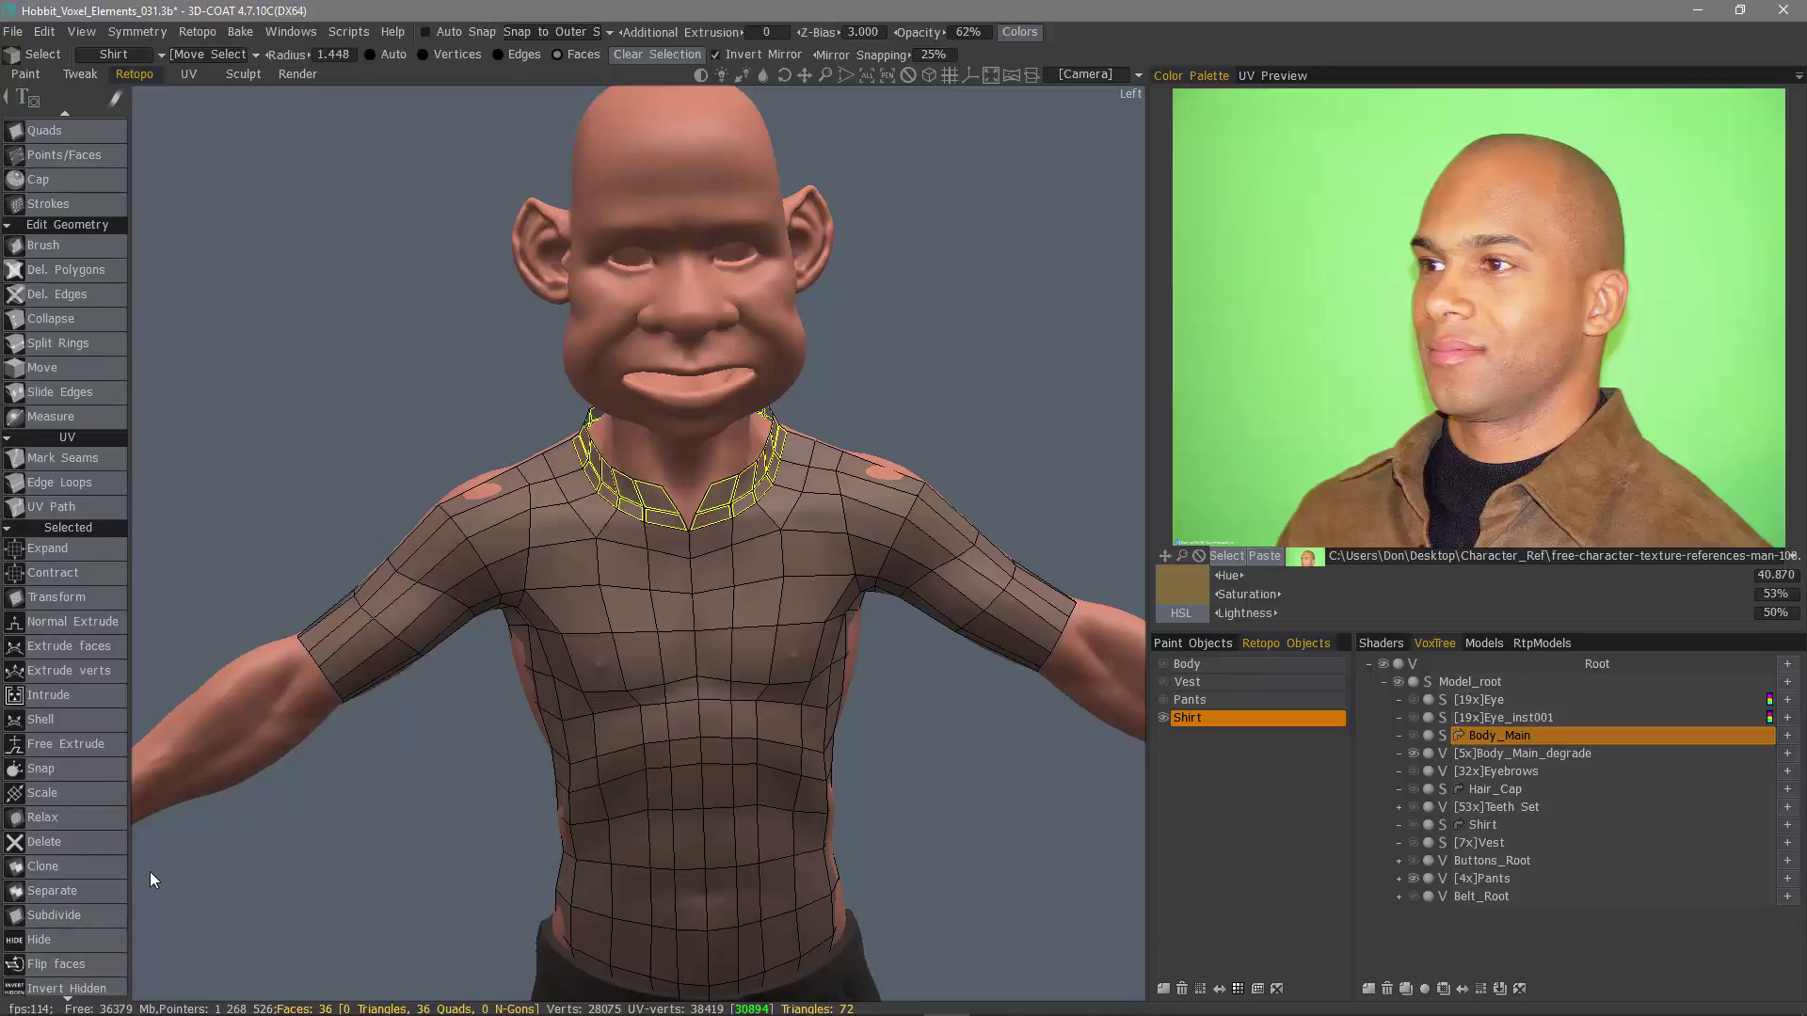
pyautogui.click(1266, 721)
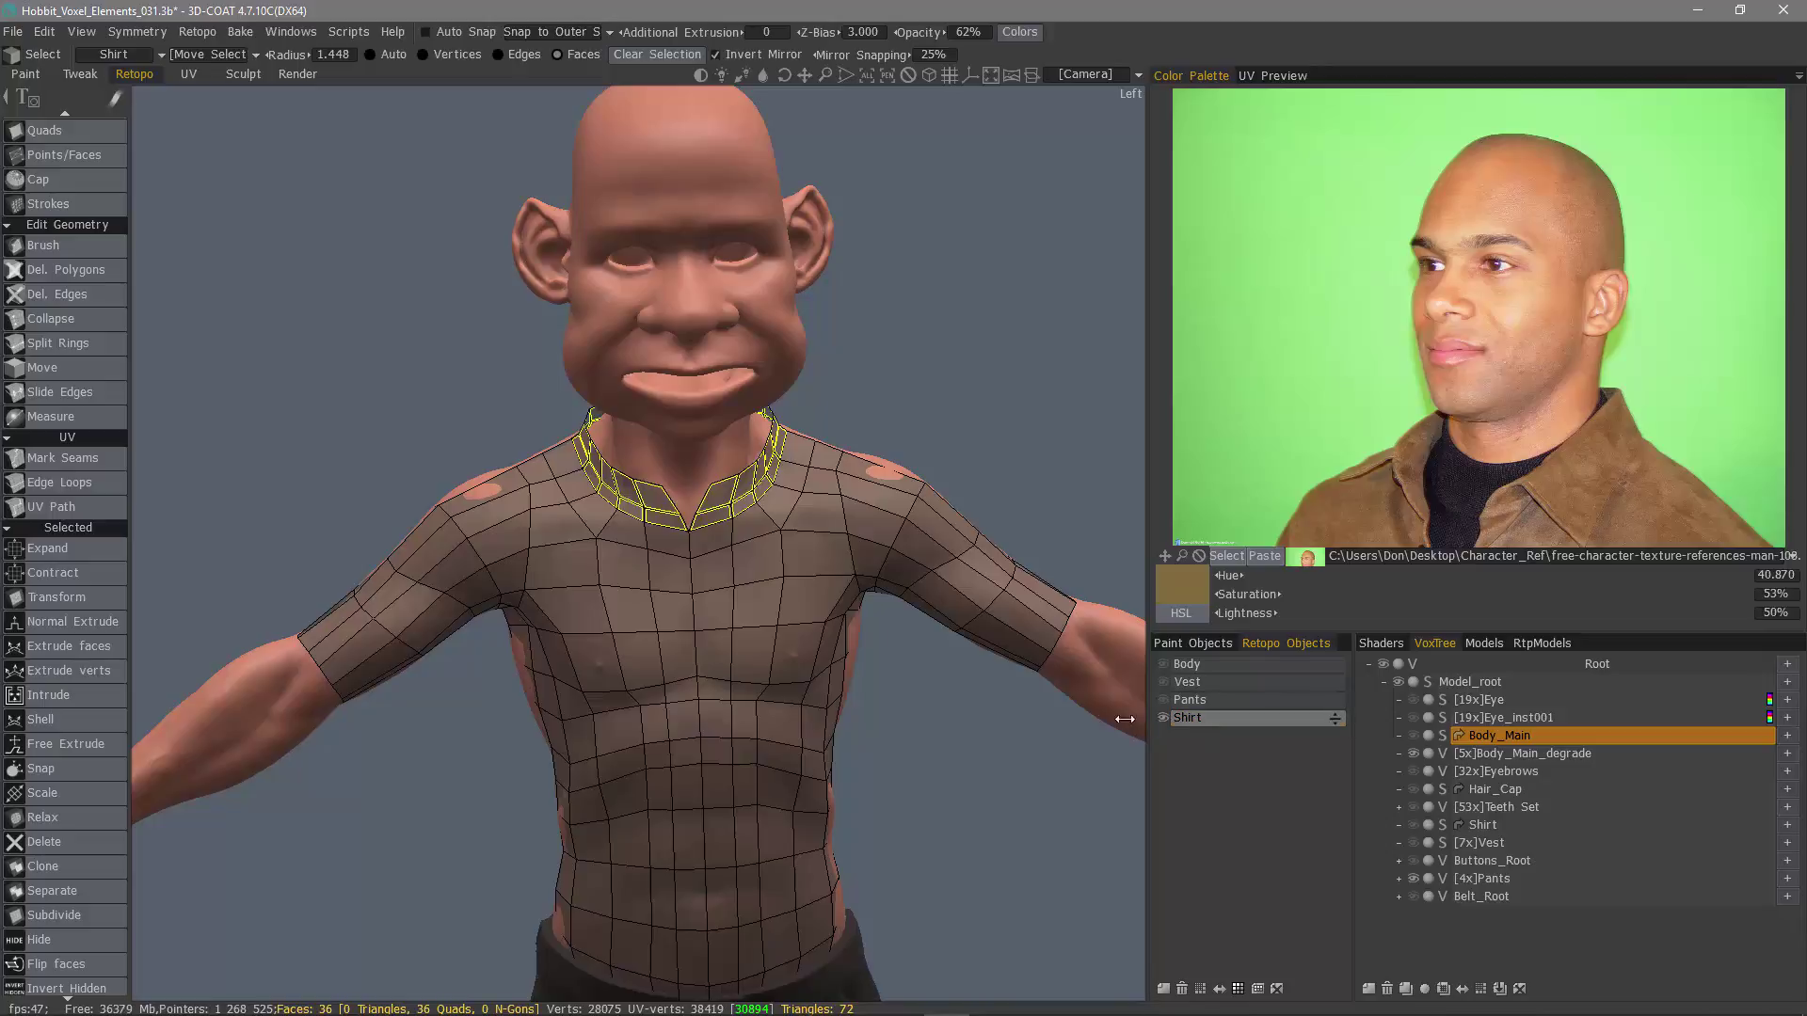
pyautogui.click(65, 891)
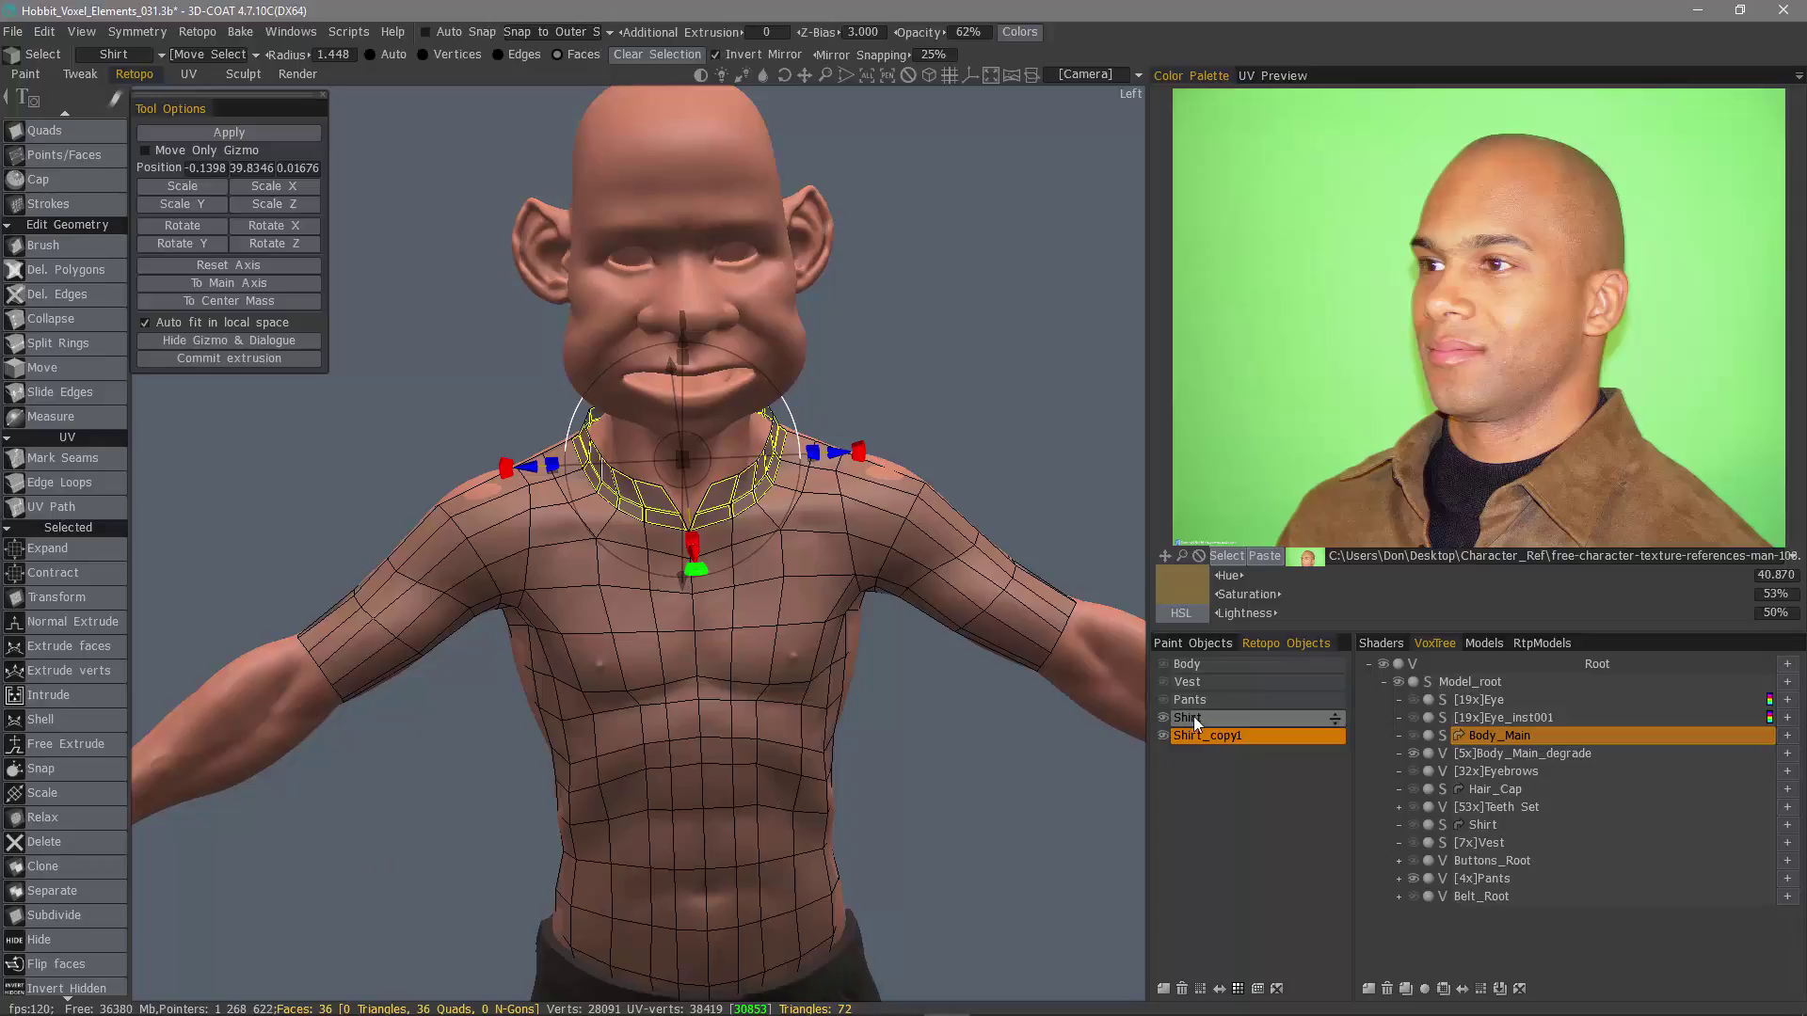
pyautogui.click(1163, 717)
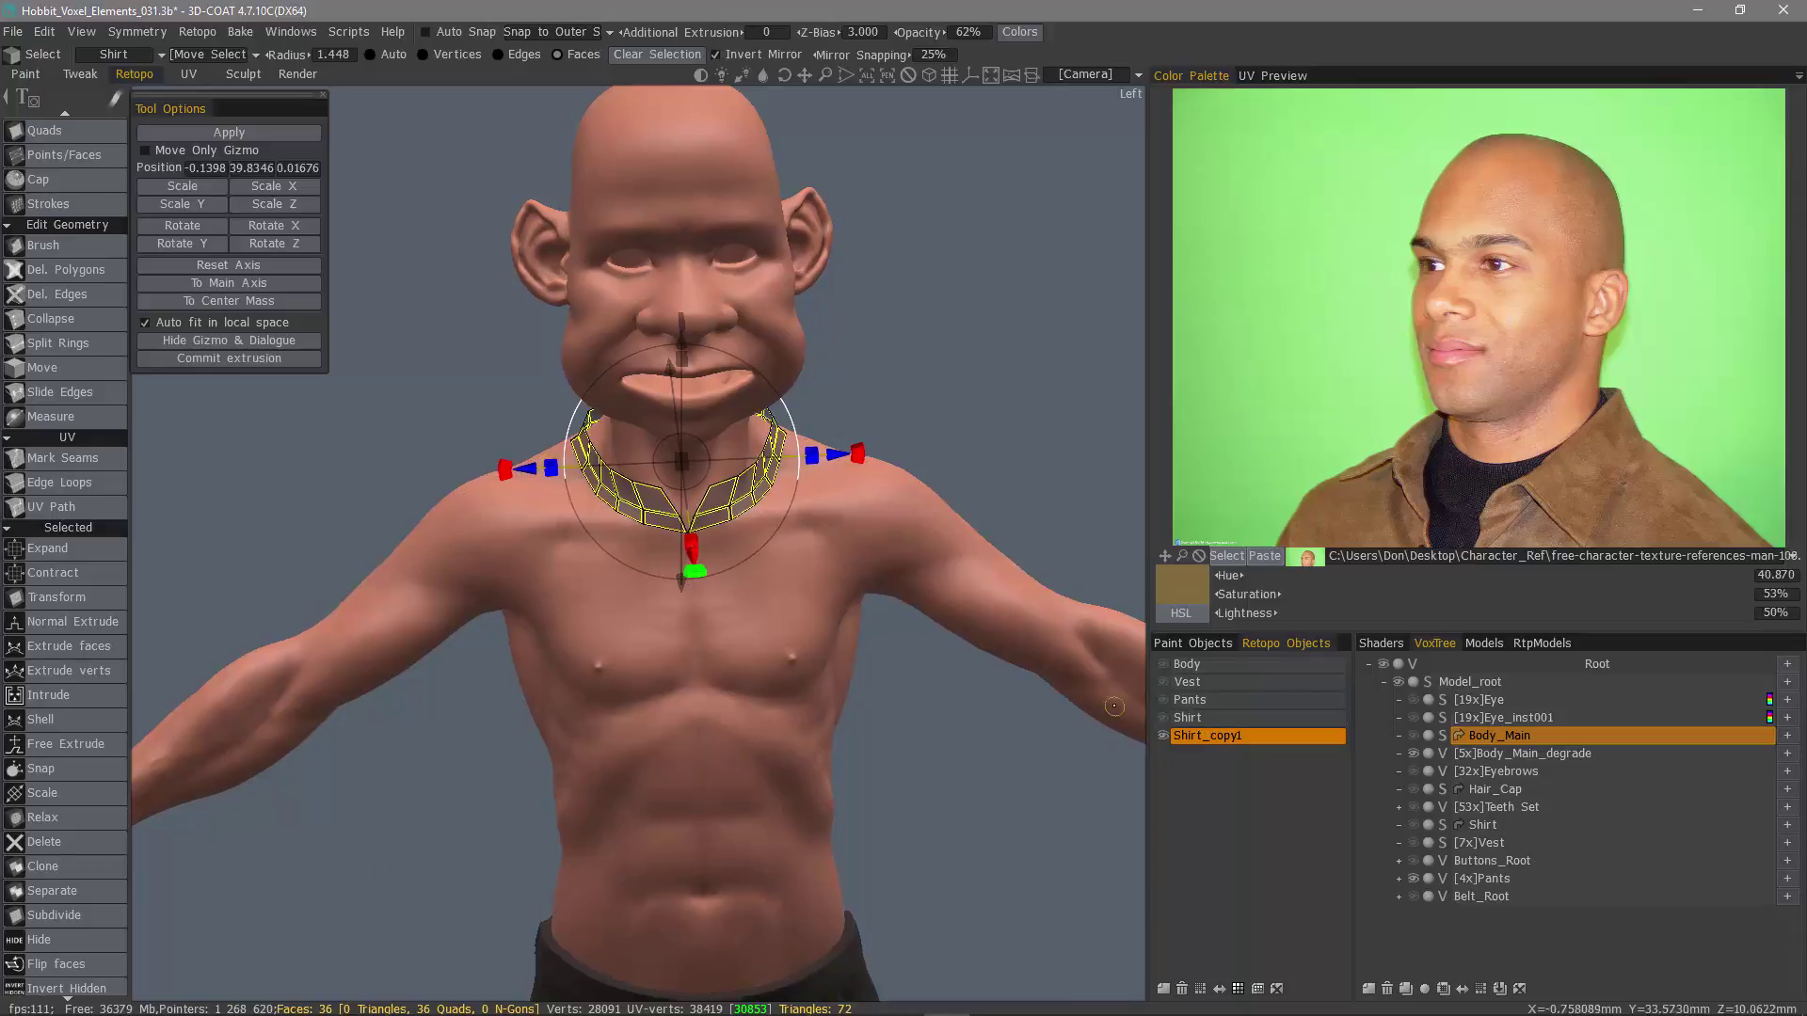
# Step: Rename the separated retopo object as Collar and show the Shirt object again
pyautogui.keyDown('alt'); pyautogui.moveTo(735, 471); pyautogui.dragTo(605, 462); pyautogui.keyUp('alt')
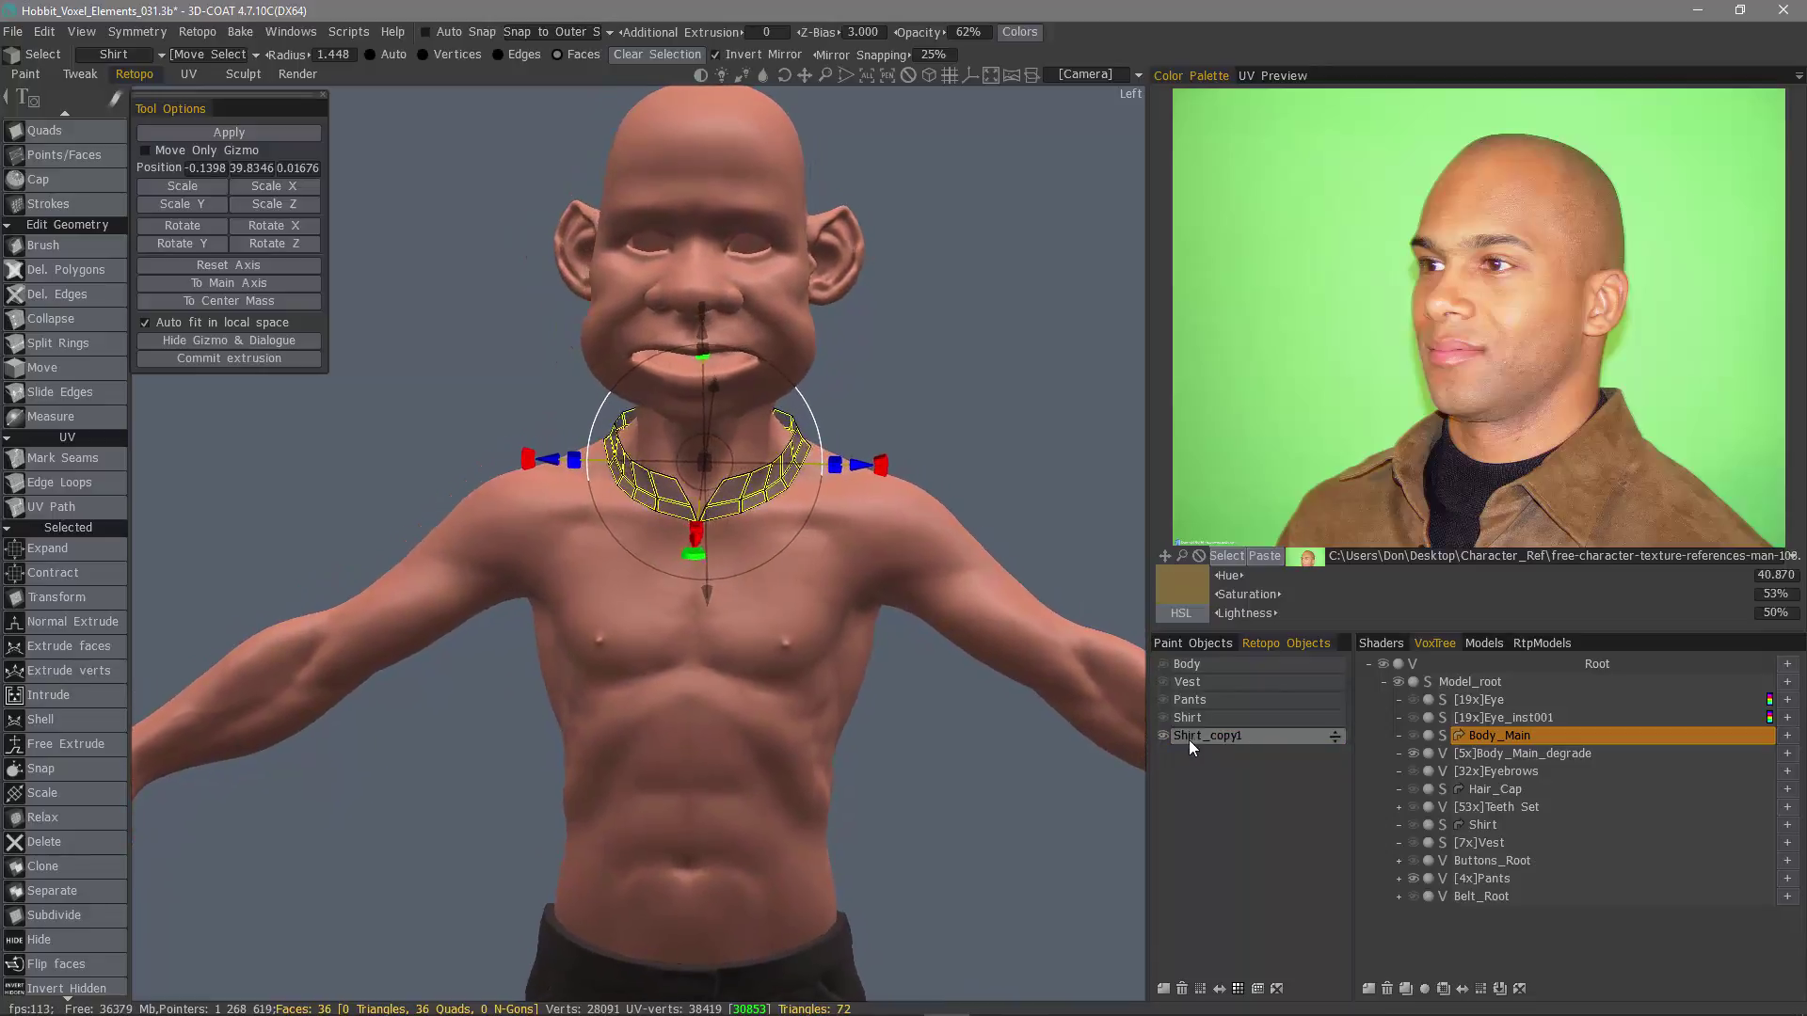
pyautogui.moveTo(988, 691)
pyautogui.mouseDown()
pyautogui.moveTo(1004, 718)
pyautogui.moveTo(1007, 673)
pyautogui.mouseUp()
pyautogui.doubleClick(1228, 735)
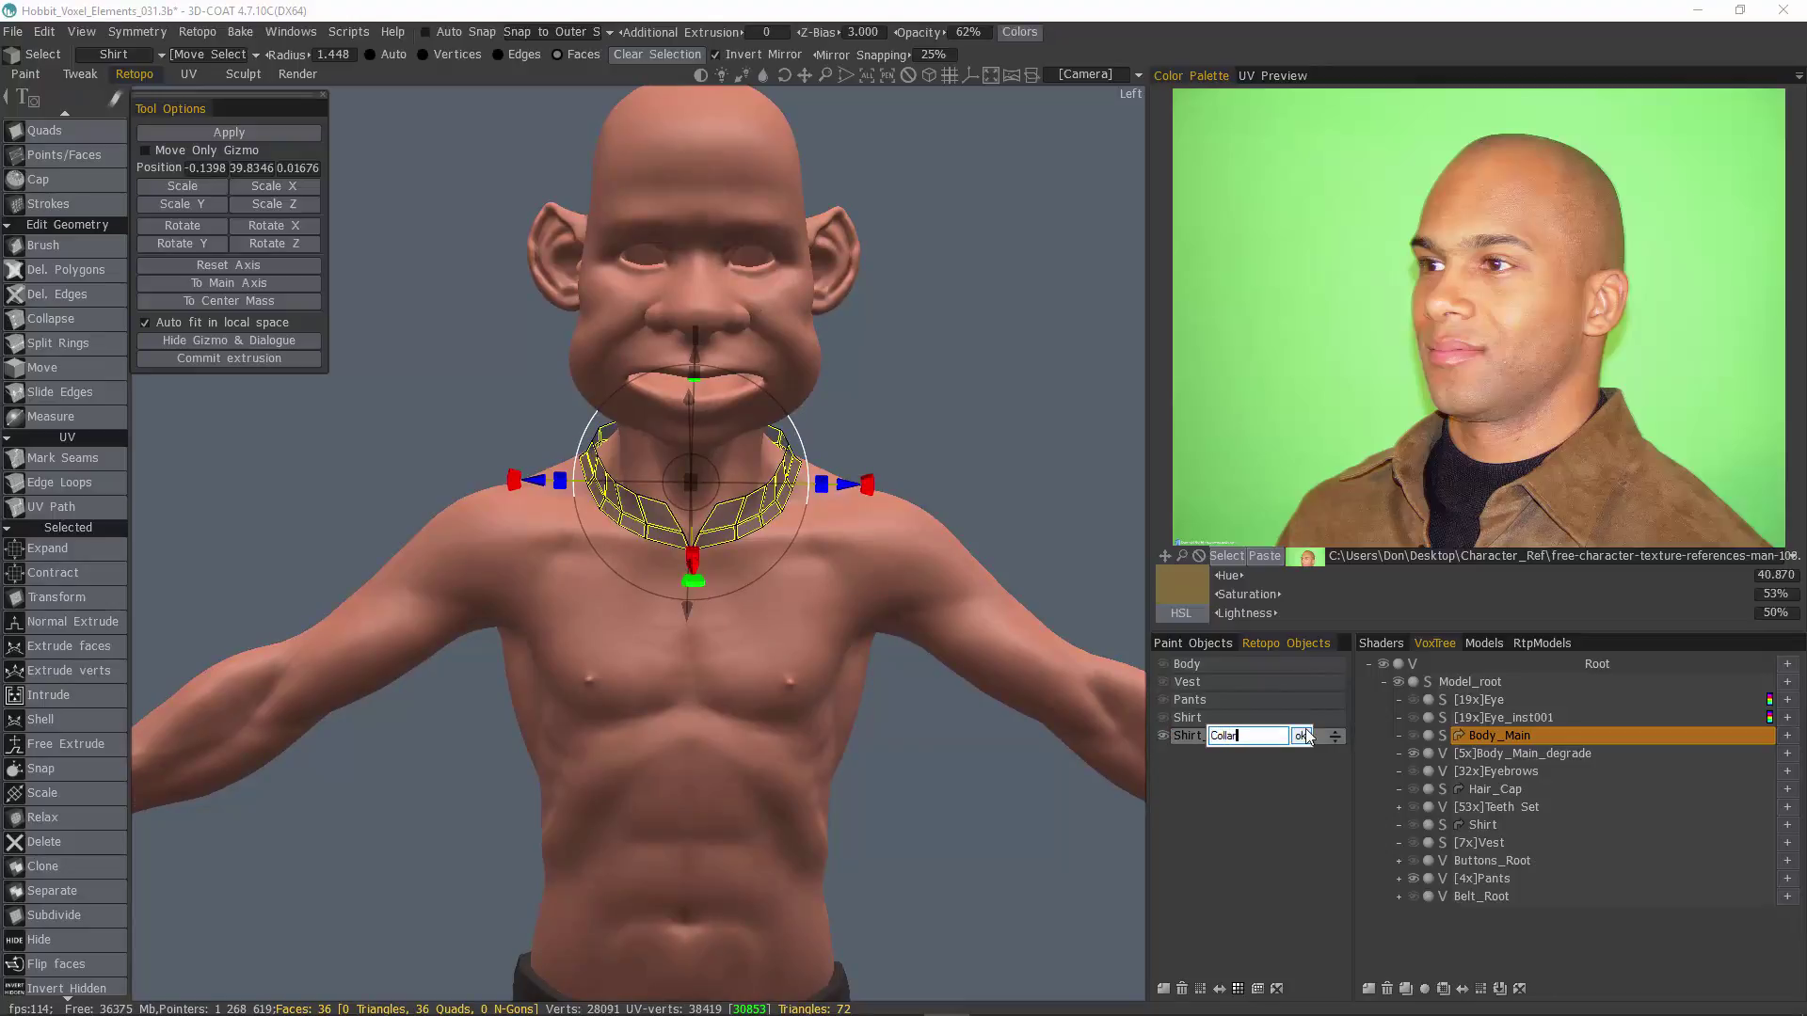
pyautogui.click(1302, 735)
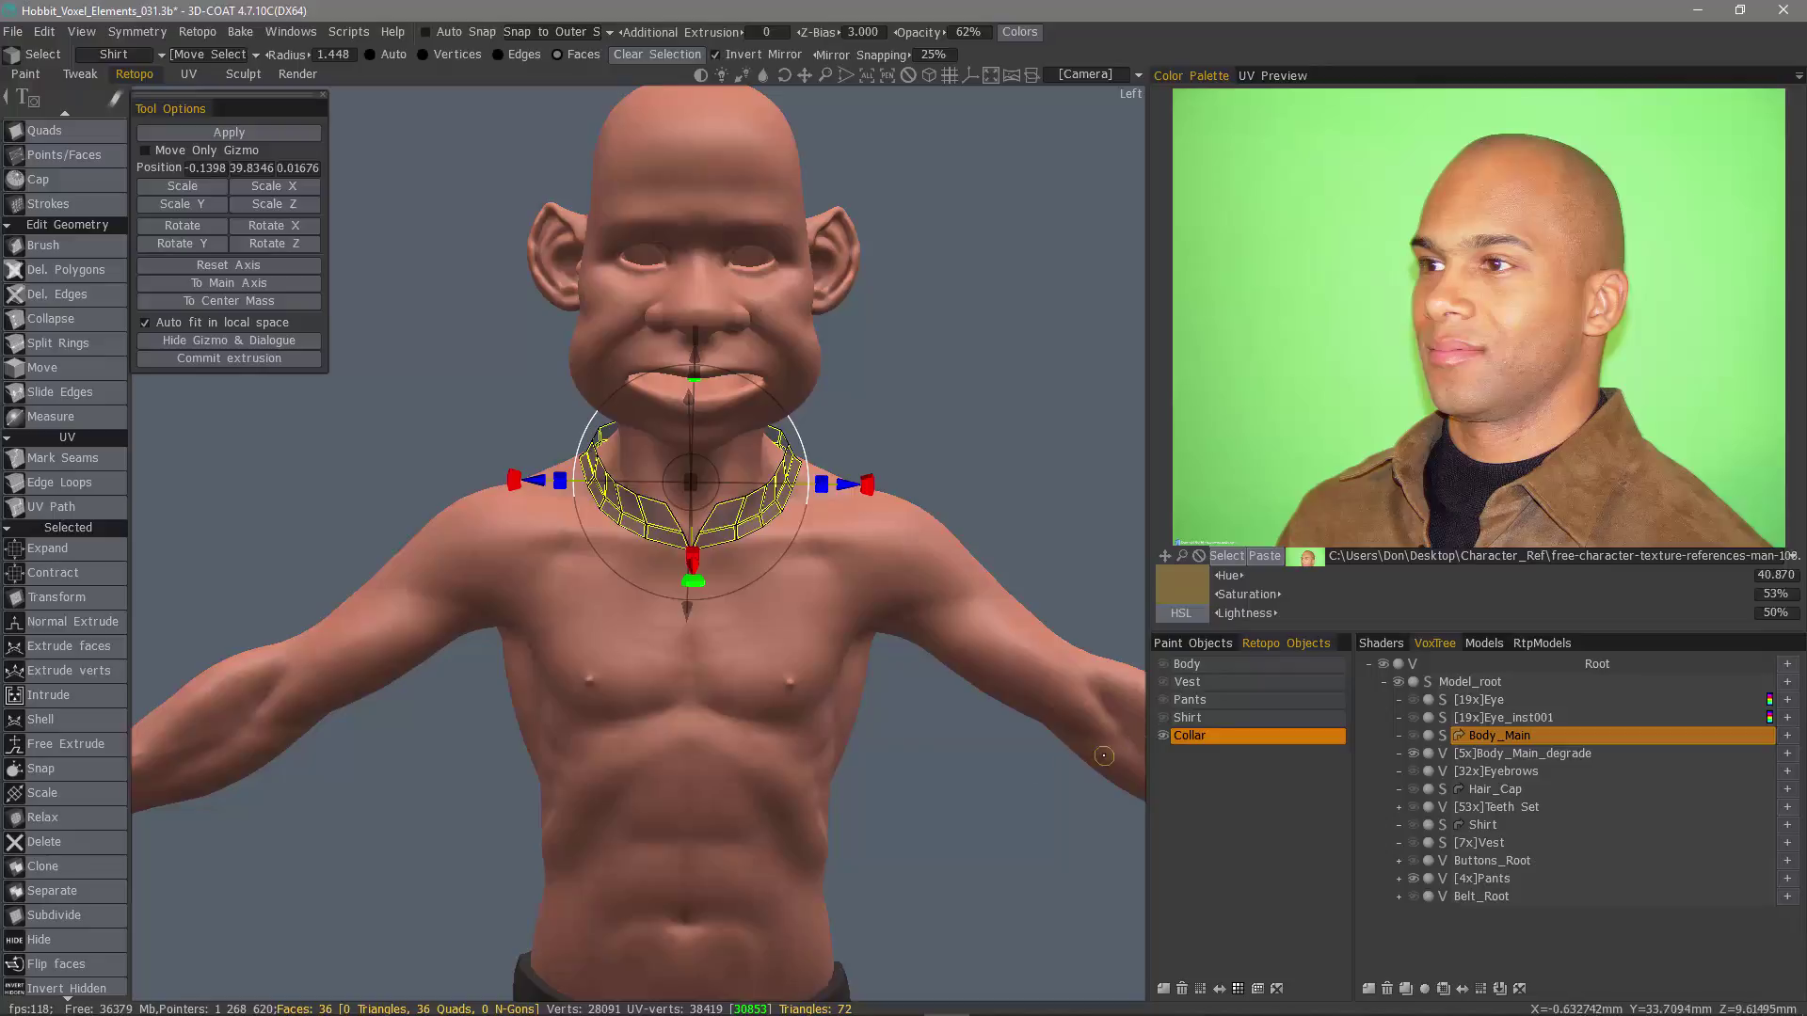
pyautogui.click(1164, 718)
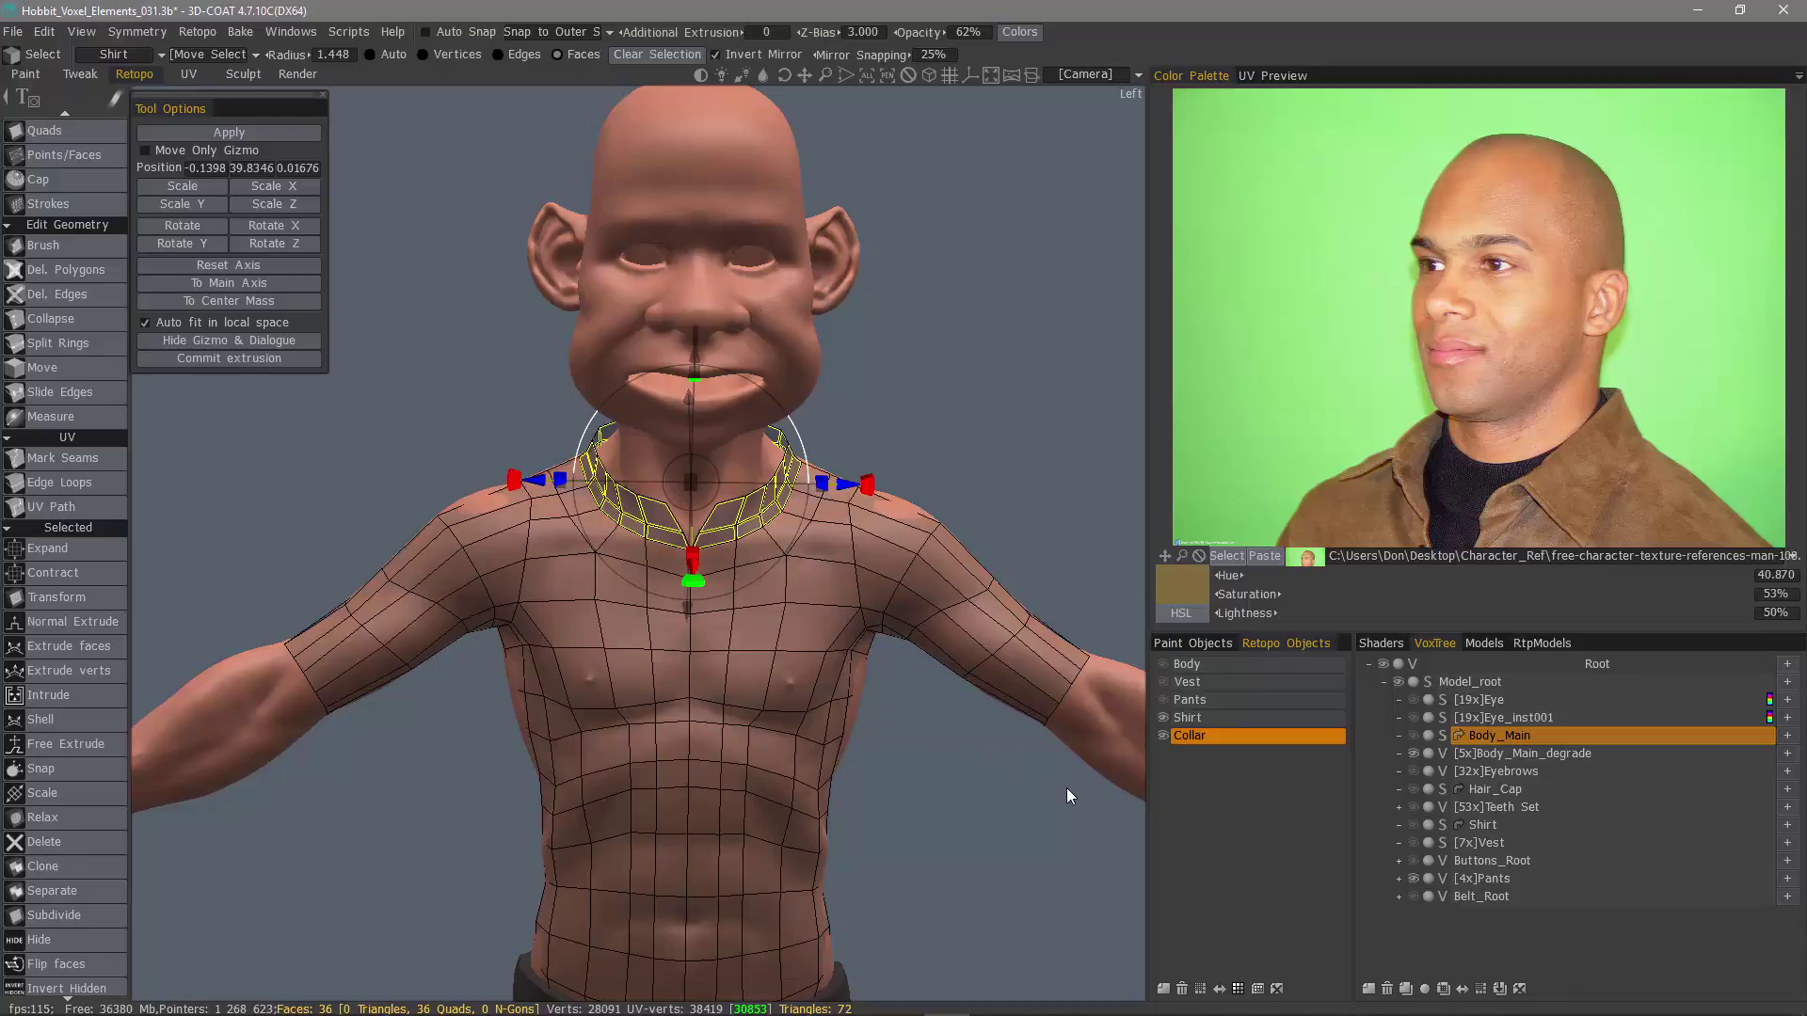
# Step: Merge the Collar retopo object back into the Shirt object and close the transform gizmo
pyautogui.moveTo(1062, 787); pyautogui.dragTo(1110, 734)
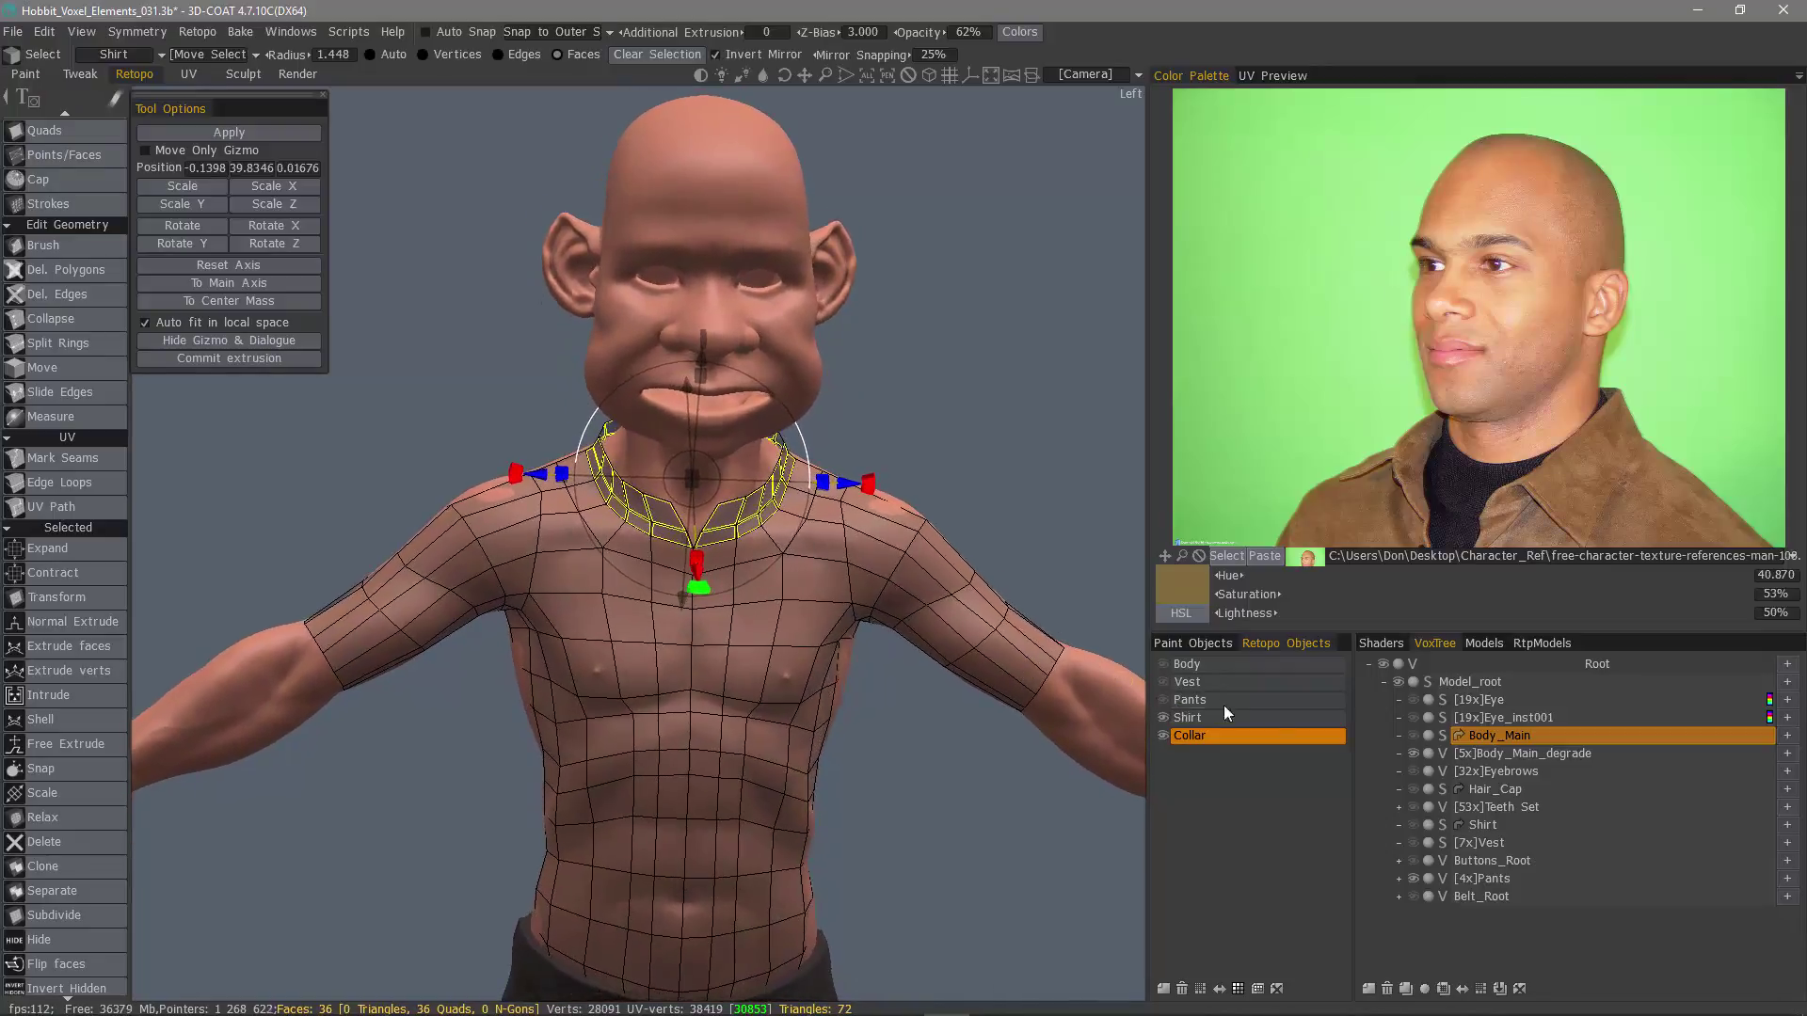
pyautogui.moveTo(1016, 555)
pyautogui.mouseDown()
pyautogui.moveTo(1003, 576)
pyautogui.moveTo(899, 565)
pyautogui.moveTo(997, 585)
pyautogui.mouseUp()
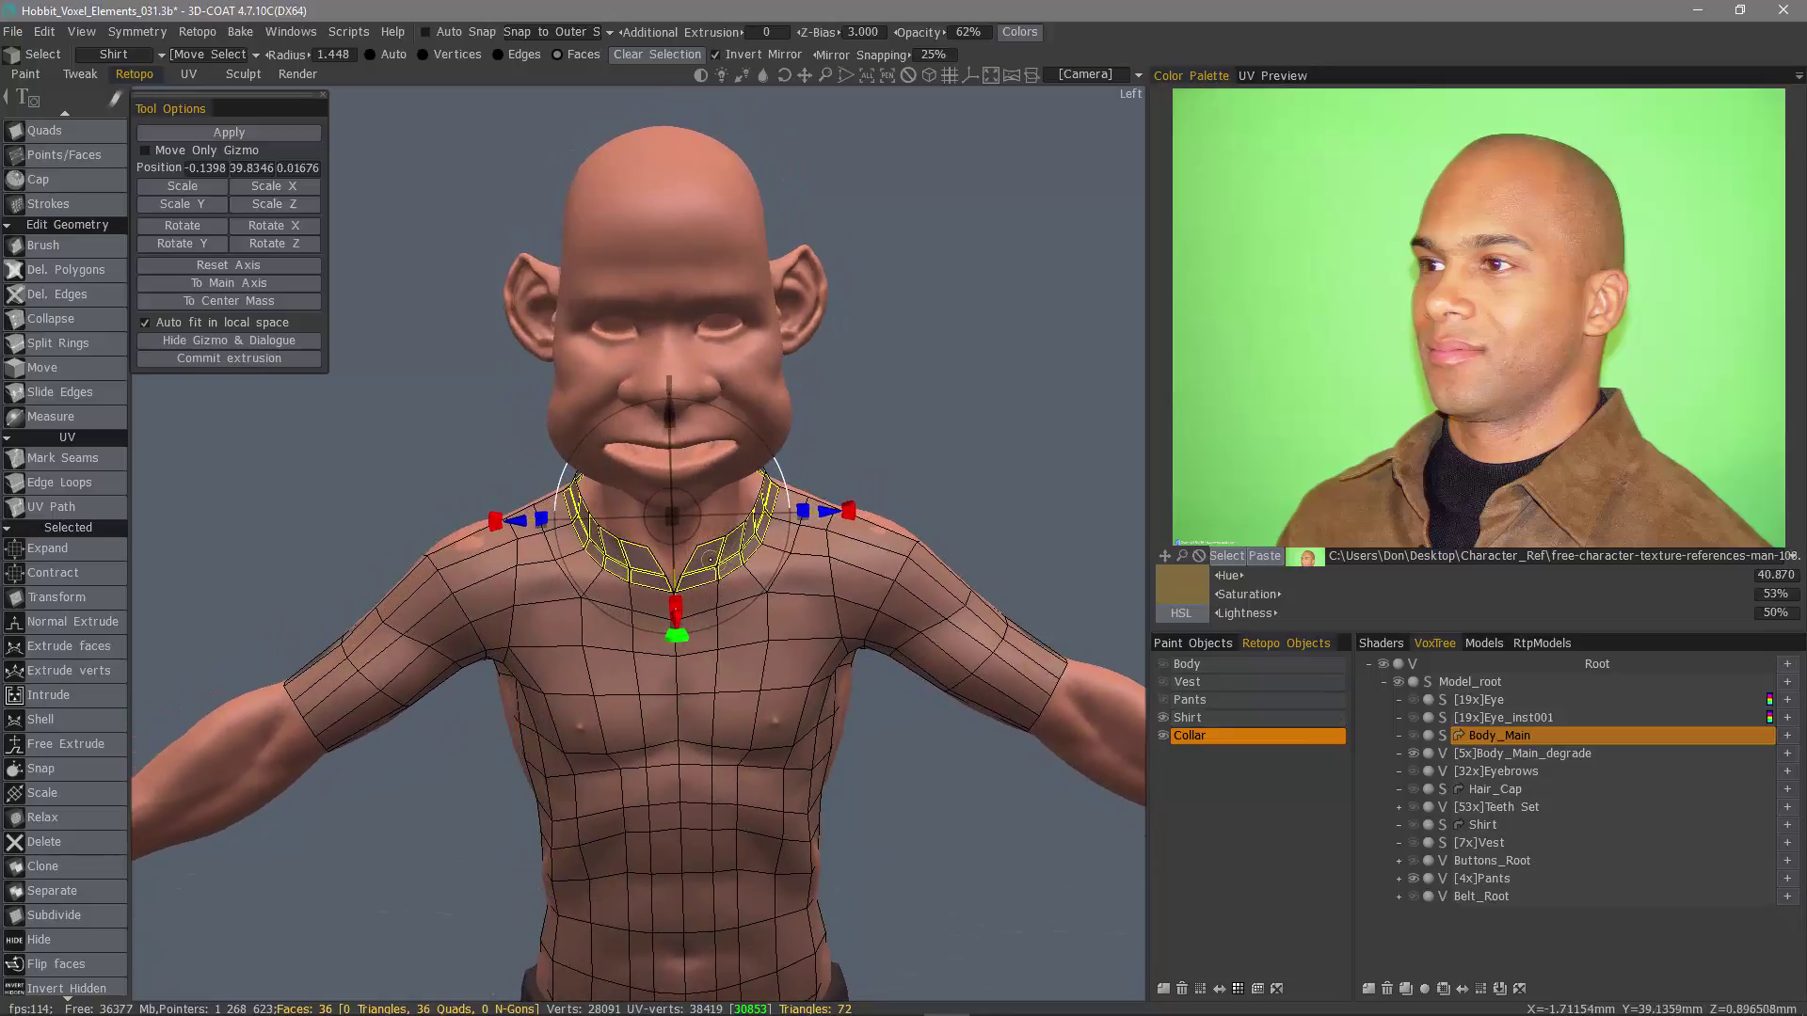
pyautogui.moveTo(1063, 744); pyautogui.dragTo(1221, 943)
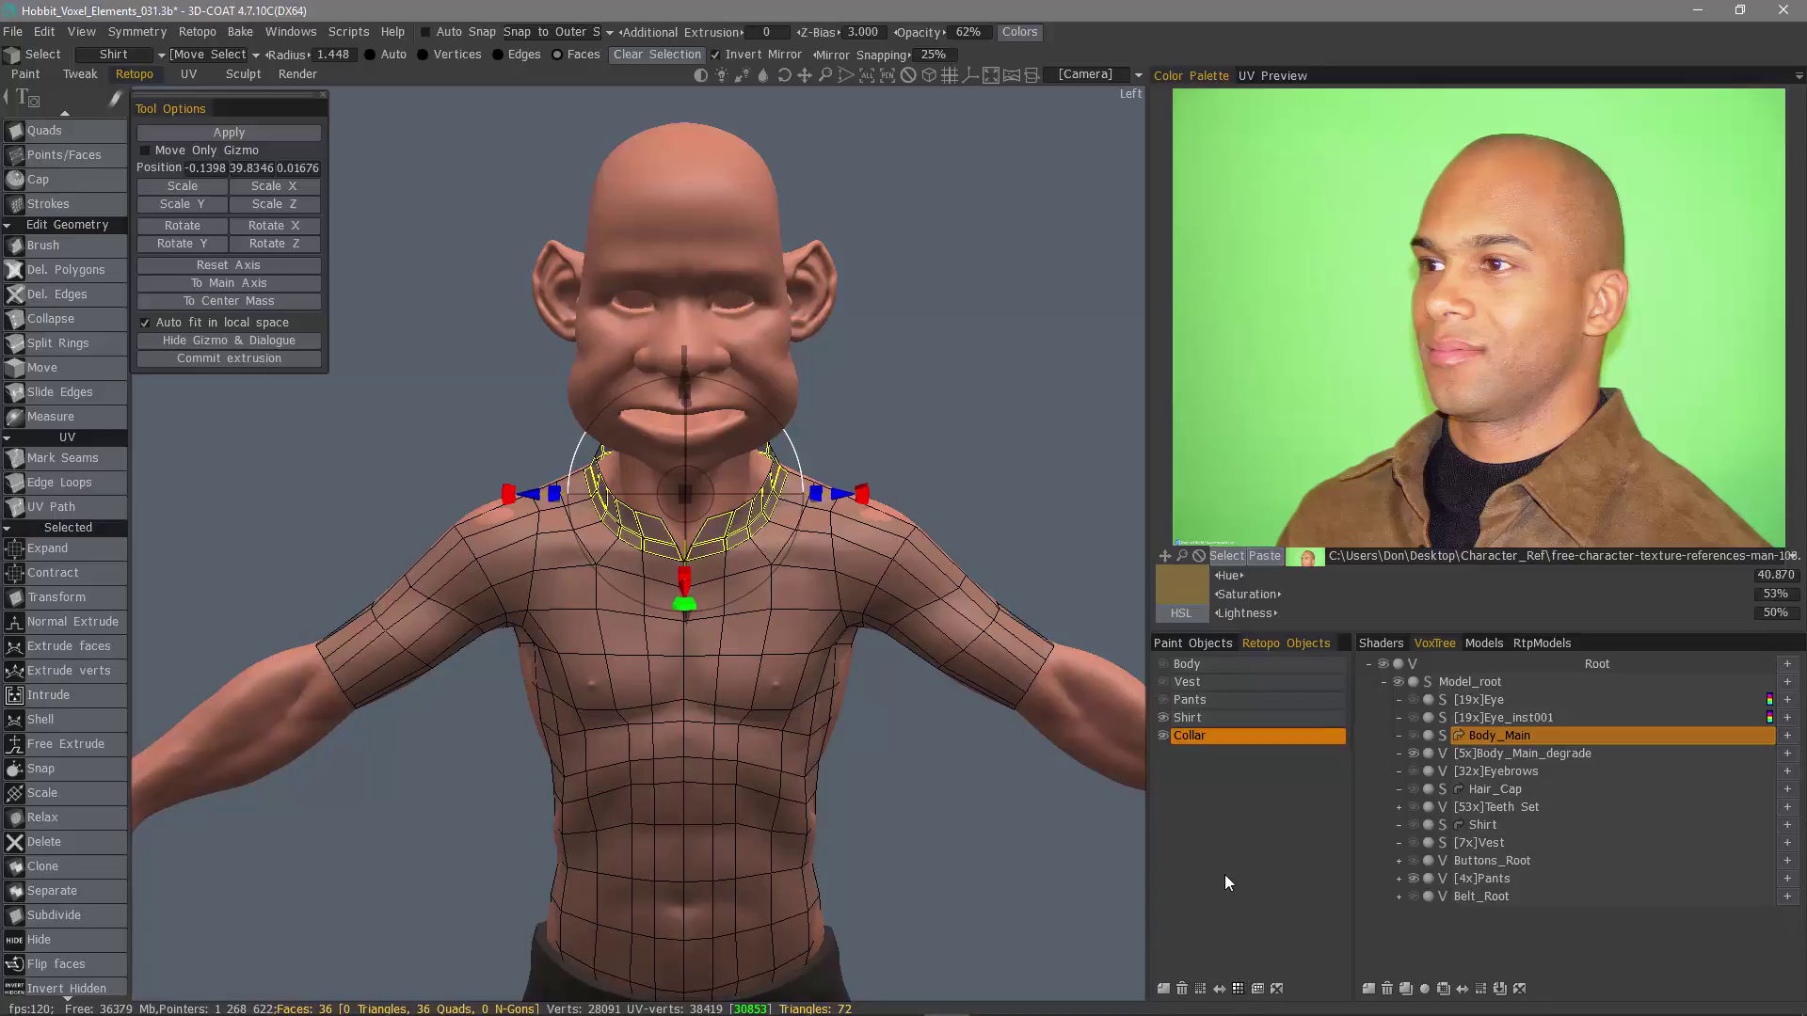
pyautogui.keyDown('alt'); pyautogui.moveTo(735, 518); pyautogui.dragTo(706, 509); pyautogui.keyUp('alt')
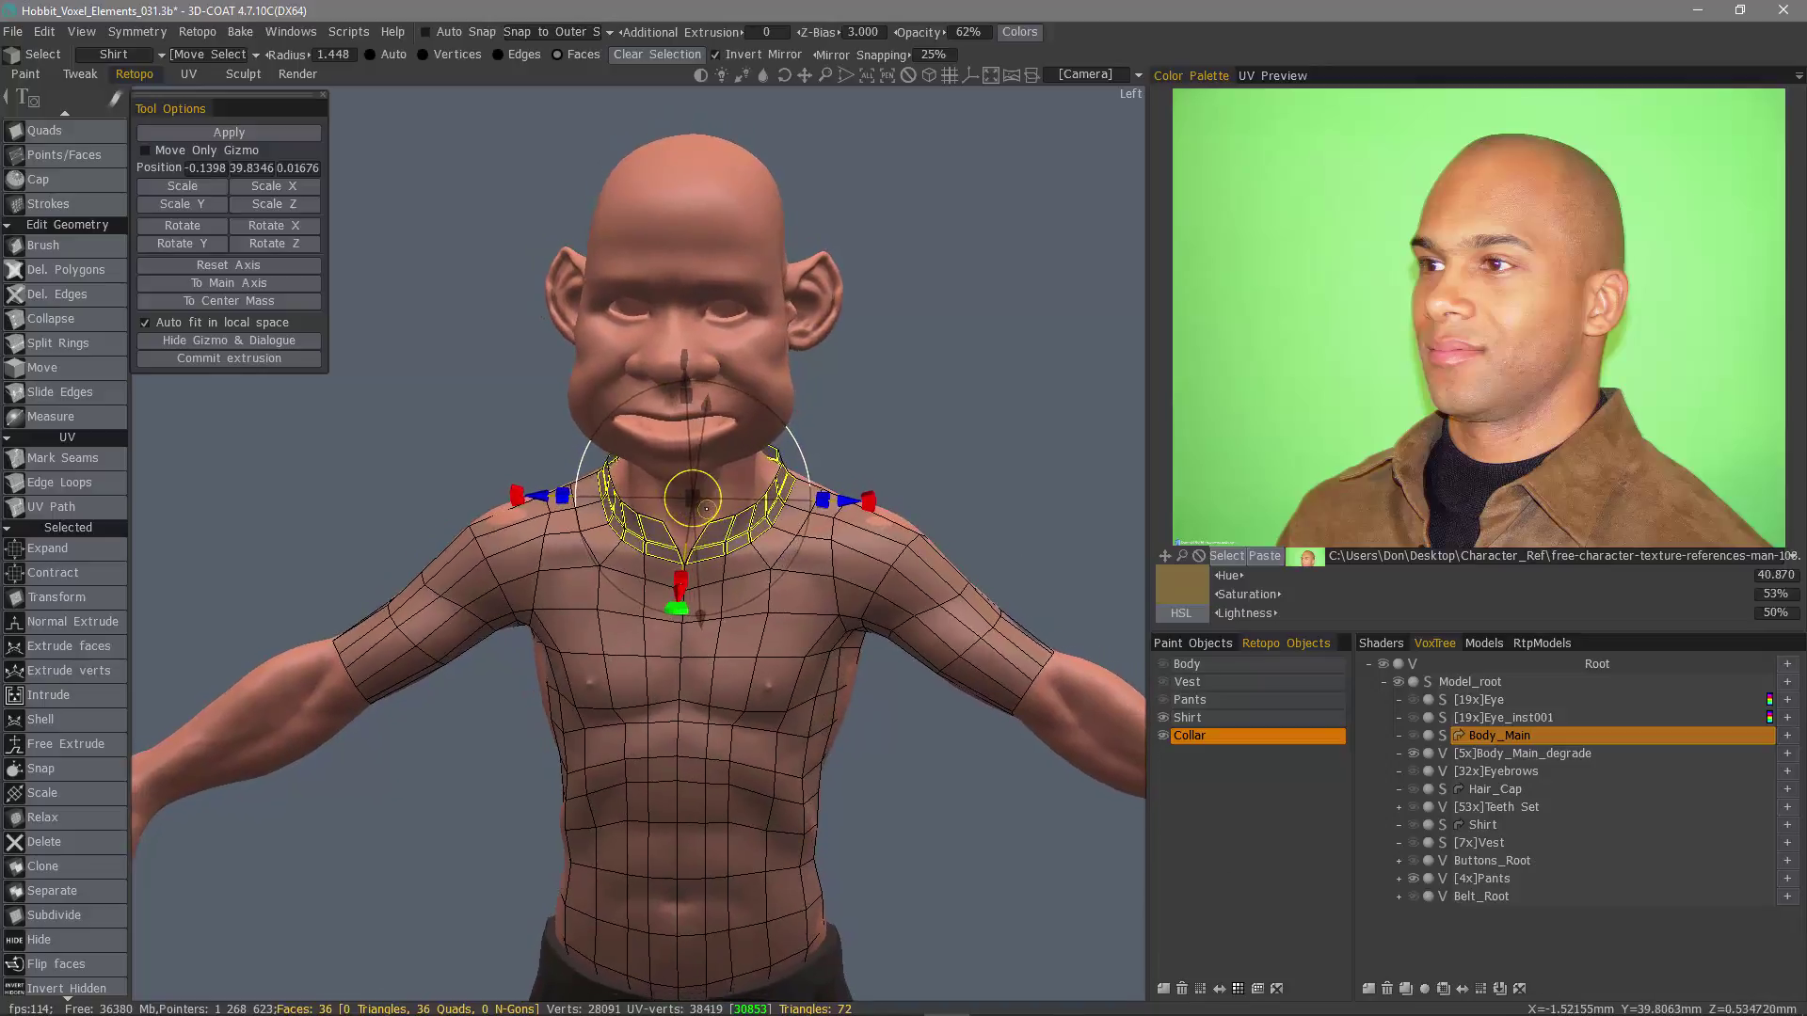
pyautogui.moveTo(706, 509); pyautogui.dragTo(717, 504, button='middle')
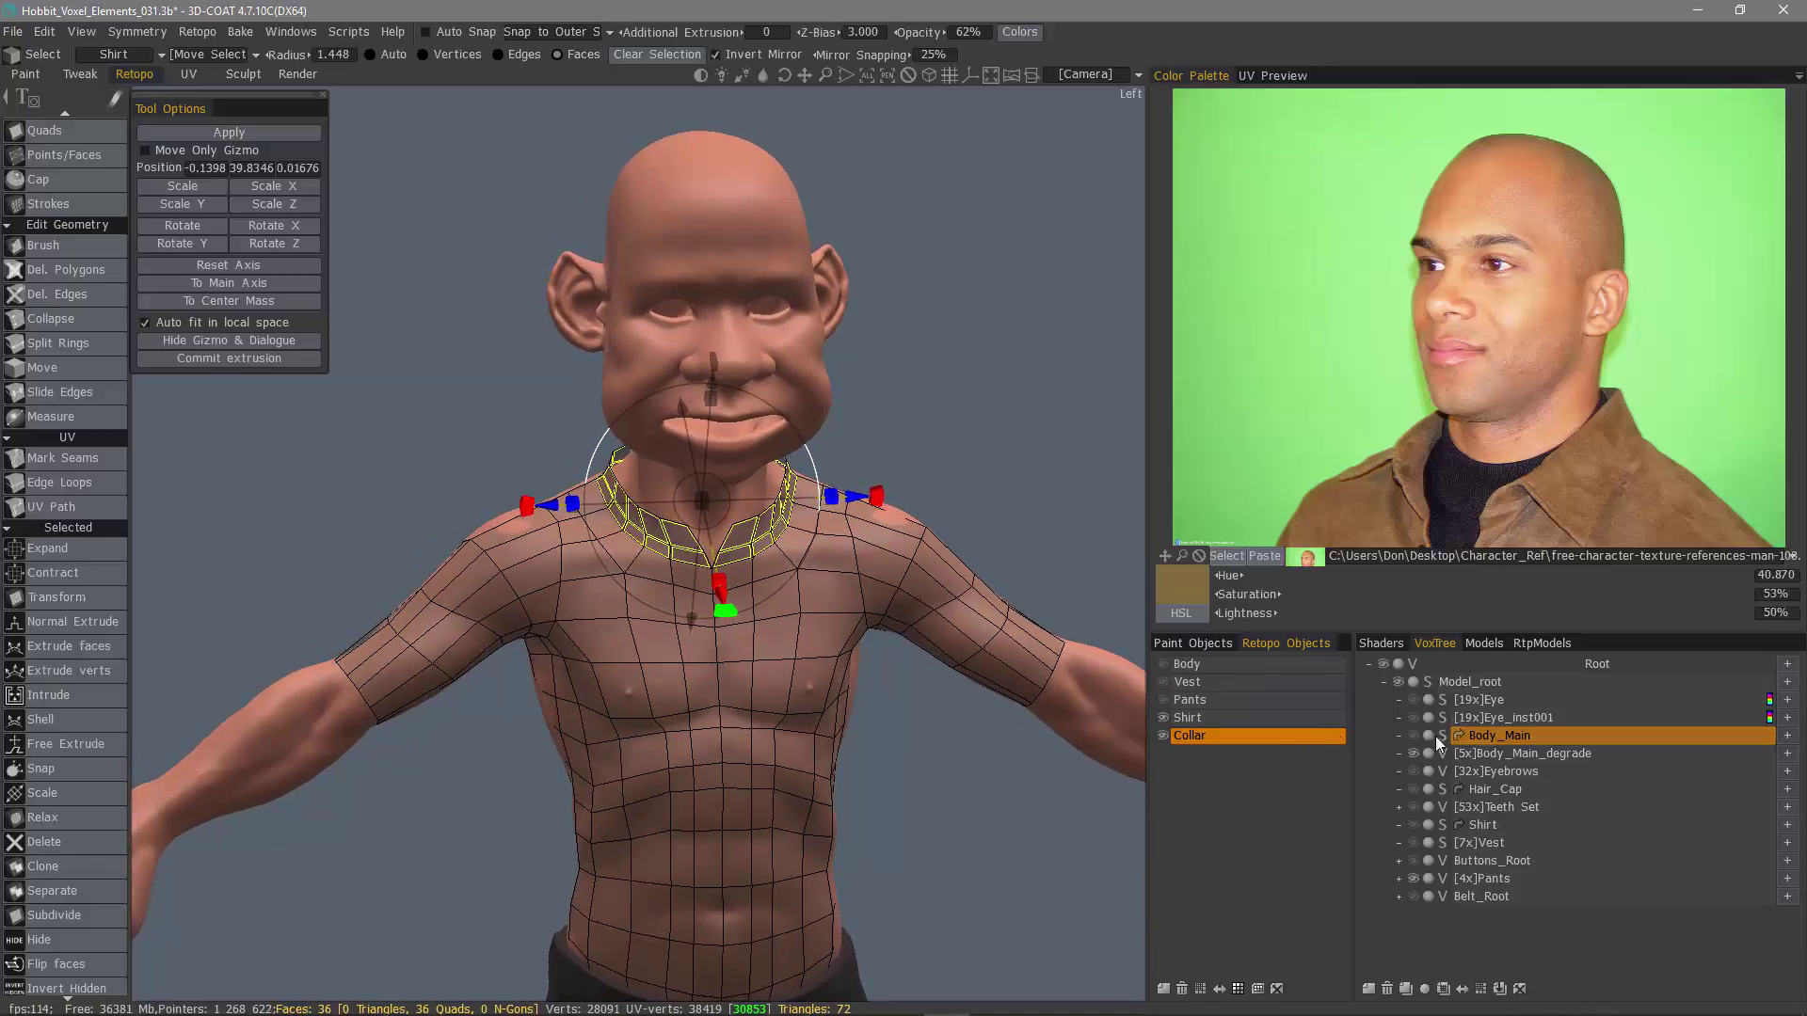
pyautogui.click(1506, 736)
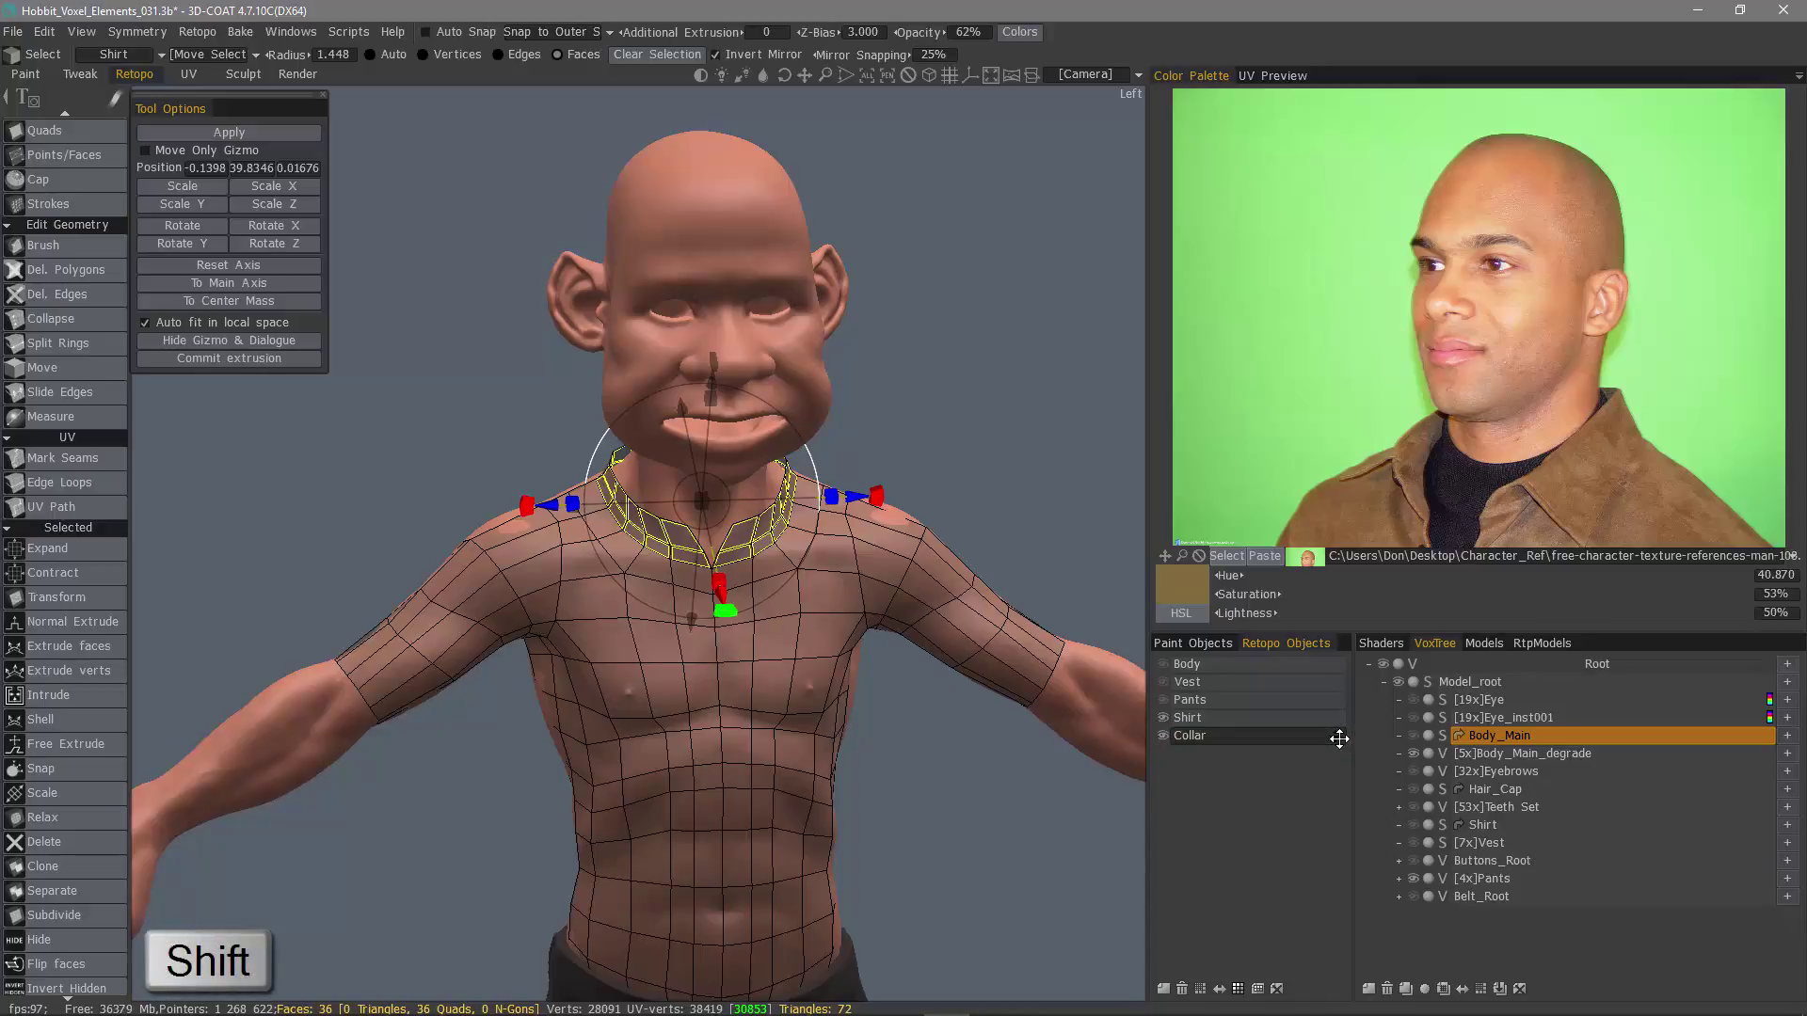
pyautogui.moveTo(1331, 738)
pyautogui.keyDown('shift'); pyautogui.mouseDown()
pyautogui.moveTo(1300, 731)
pyautogui.moveTo(1337, 723)
pyautogui.mouseUp(); pyautogui.keyUp('shift')
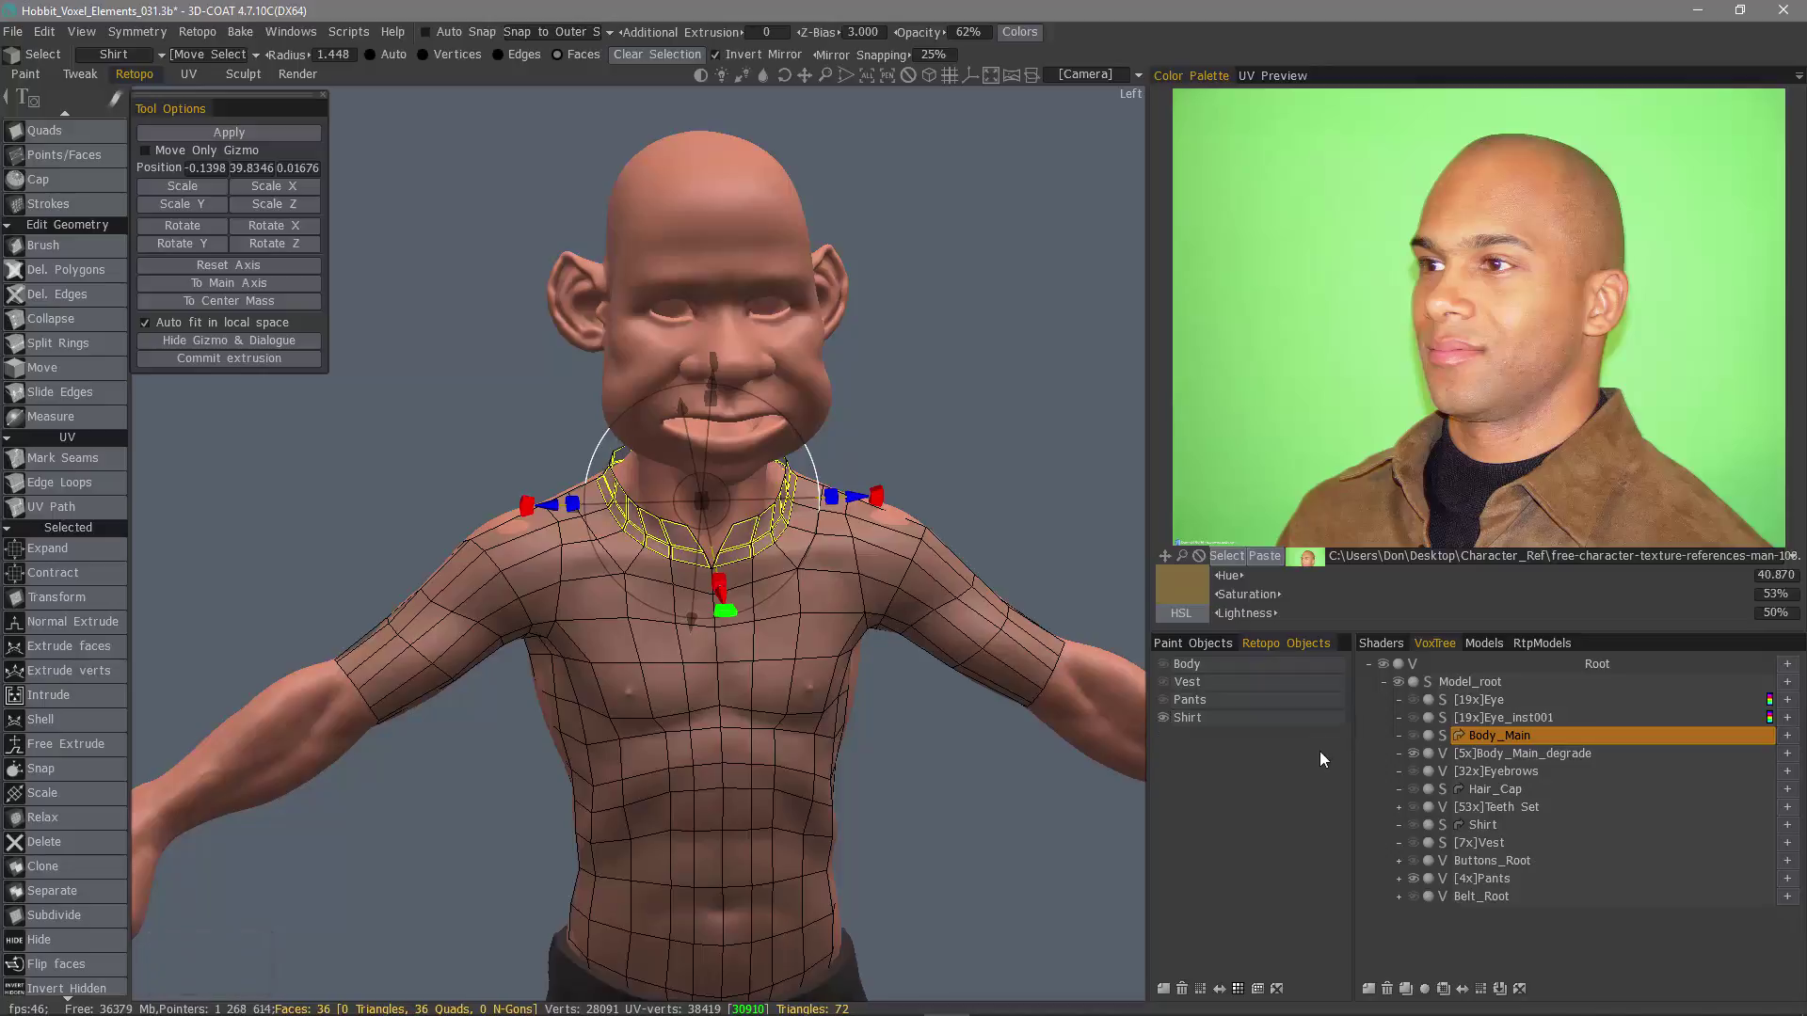
pyautogui.keyDown('alt'); pyautogui.moveTo(1076, 715); pyautogui.dragTo(999, 686); pyautogui.keyUp('alt')
pyautogui.press('Escape')
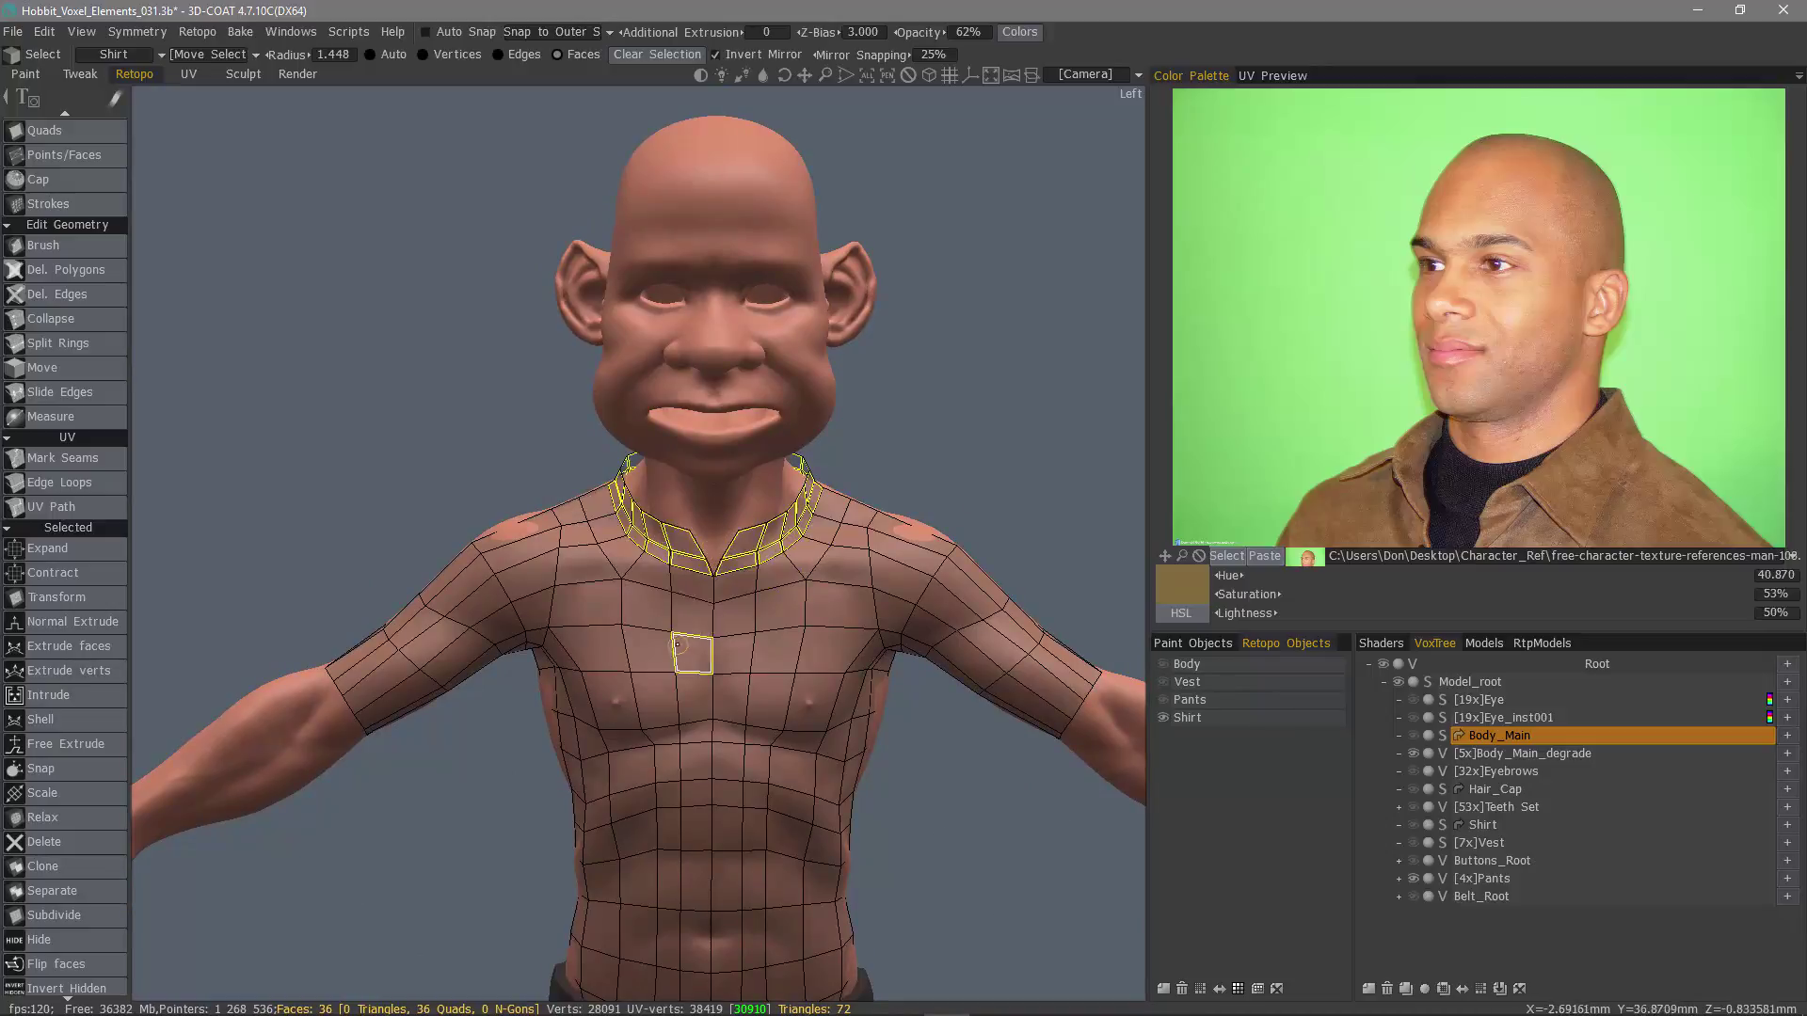
pyautogui.moveTo(690, 651)
pyautogui.keyDown('alt'); pyautogui.mouseDown()
pyautogui.moveTo(508, 631)
pyautogui.moveTo(715, 651)
pyautogui.mouseUp(); pyautogui.keyUp('alt')
pyautogui.keyDown('alt'); pyautogui.moveTo(716, 651); pyautogui.dragTo(1000, 665, button='right'); pyautogui.keyUp('alt')
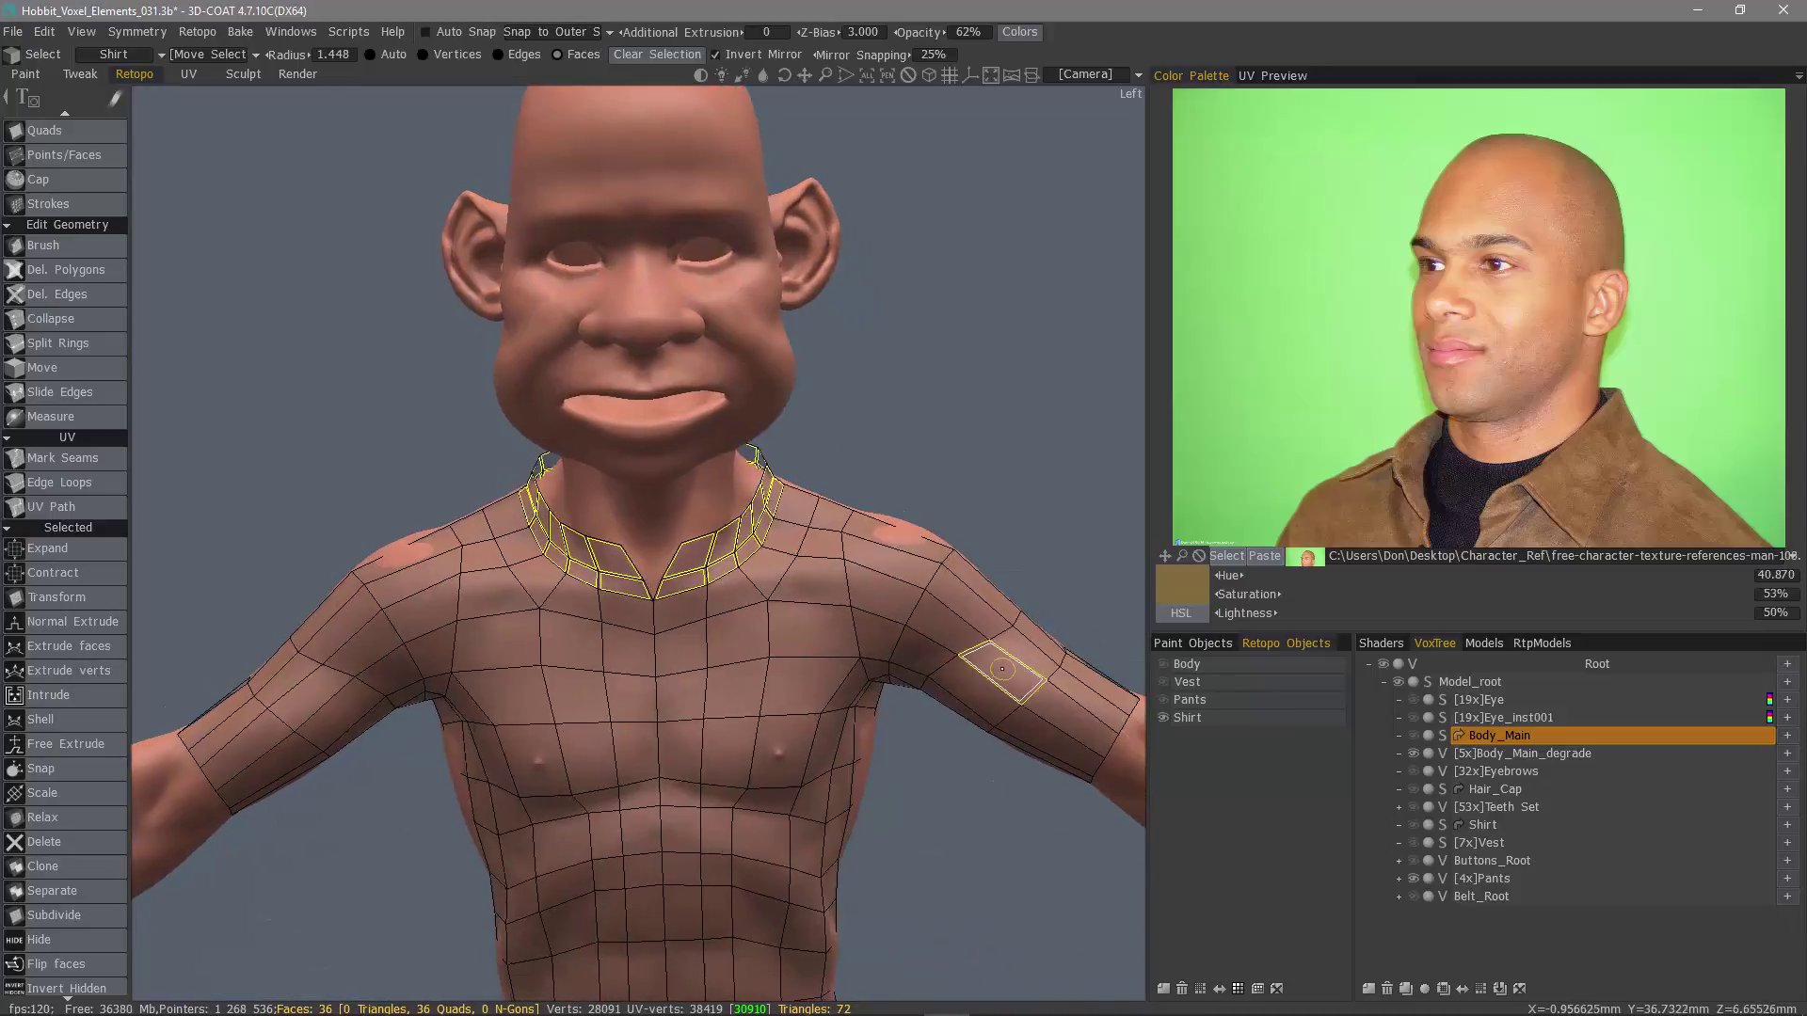
pyautogui.click(66, 597)
pyautogui.moveTo(646, 404); pyautogui.dragTo(646, 379)
pyautogui.keyDown('alt'); pyautogui.moveTo(188, 555); pyautogui.dragTo(365, 563); pyautogui.keyUp('alt')
pyautogui.keyDown('alt'); pyautogui.moveTo(552, 552); pyautogui.dragTo(471, 557); pyautogui.keyUp('alt')
pyautogui.keyDown('alt'); pyautogui.moveTo(857, 617); pyautogui.dragTo(781, 615); pyautogui.keyUp('alt')
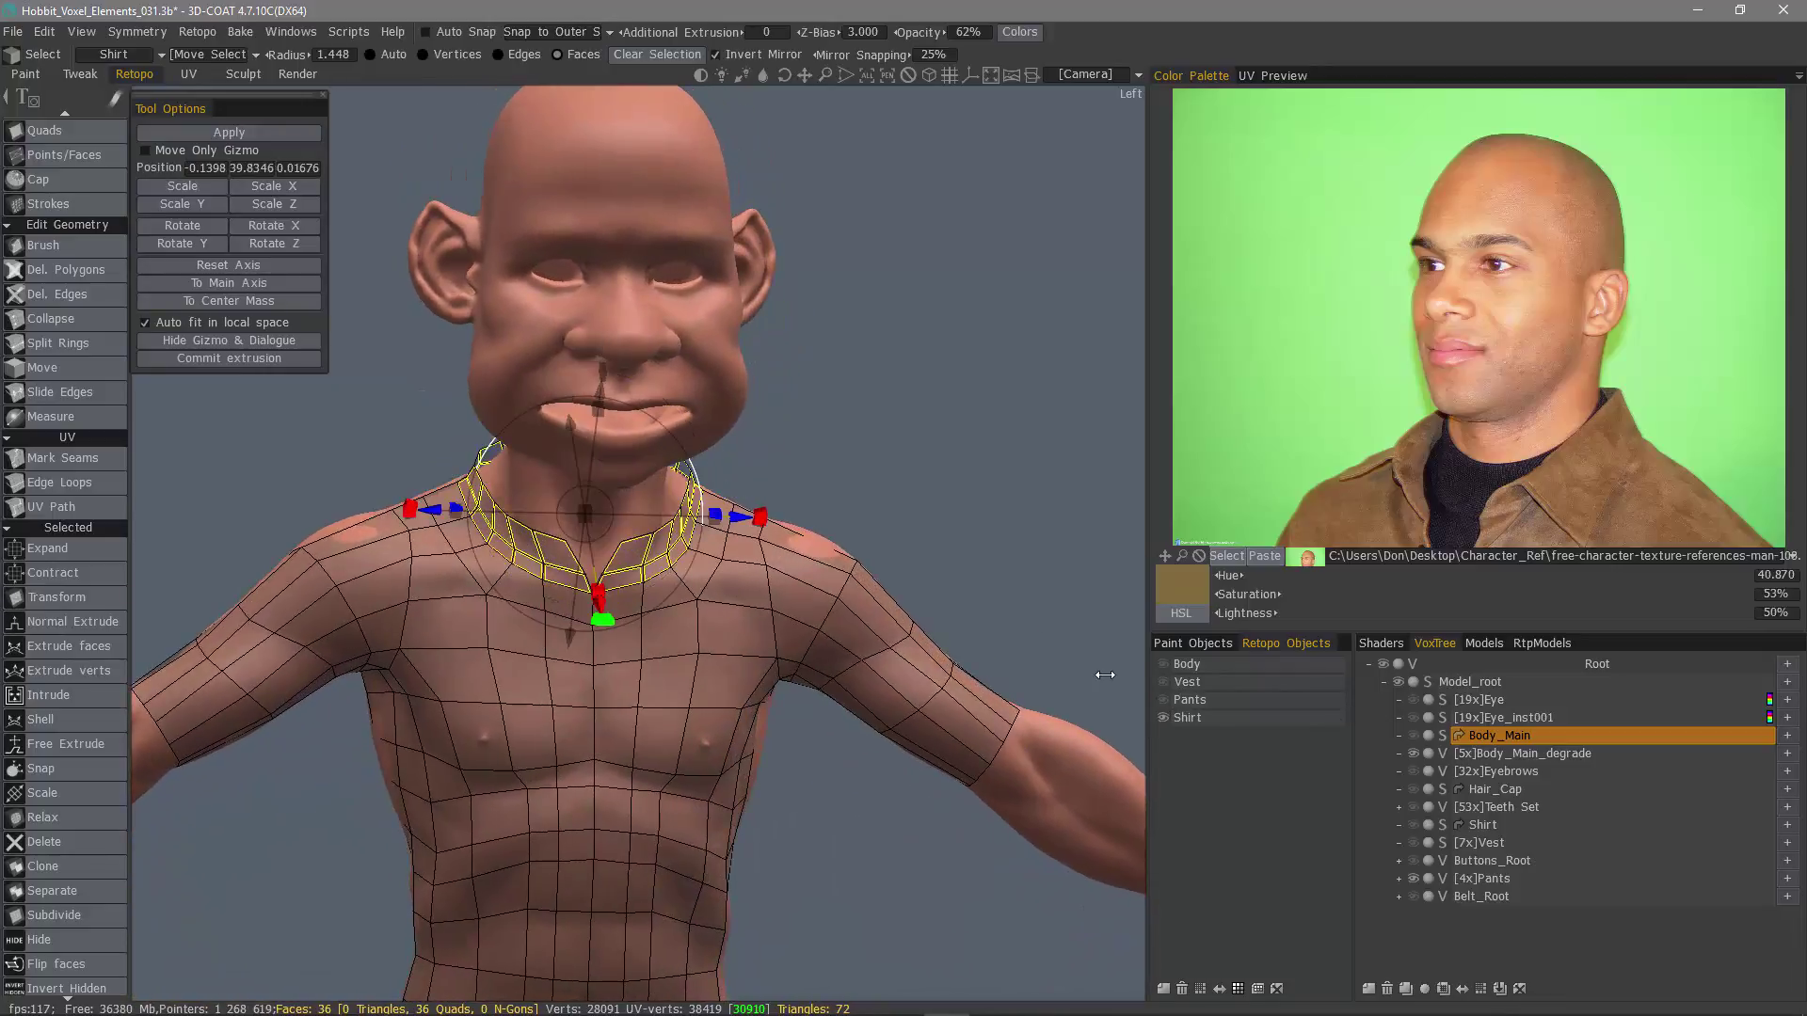
pyautogui.moveTo(1105, 675); pyautogui.dragTo(867, 594, button='middle')
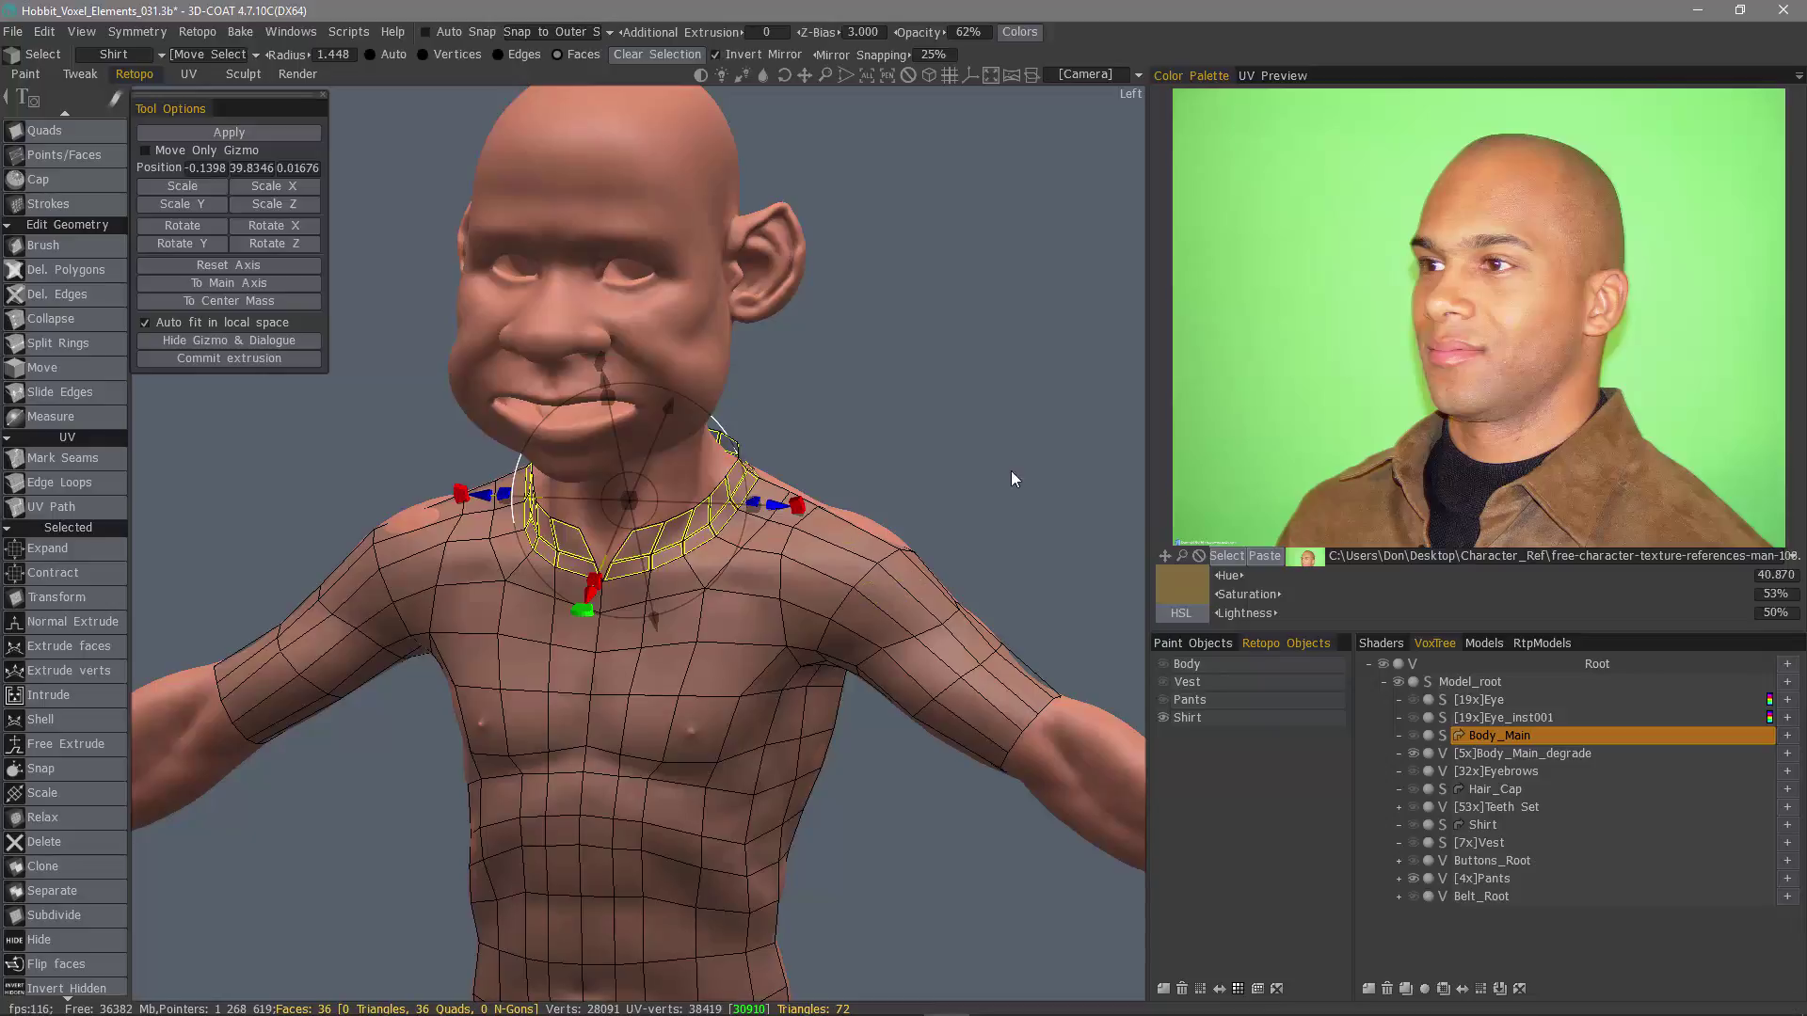
pyautogui.press('Return')
# Step: Clear the face selection and use the Move tool in vertices mode to weld the collar's front V-tip vertex to the shirt
pyautogui.press('Escape')
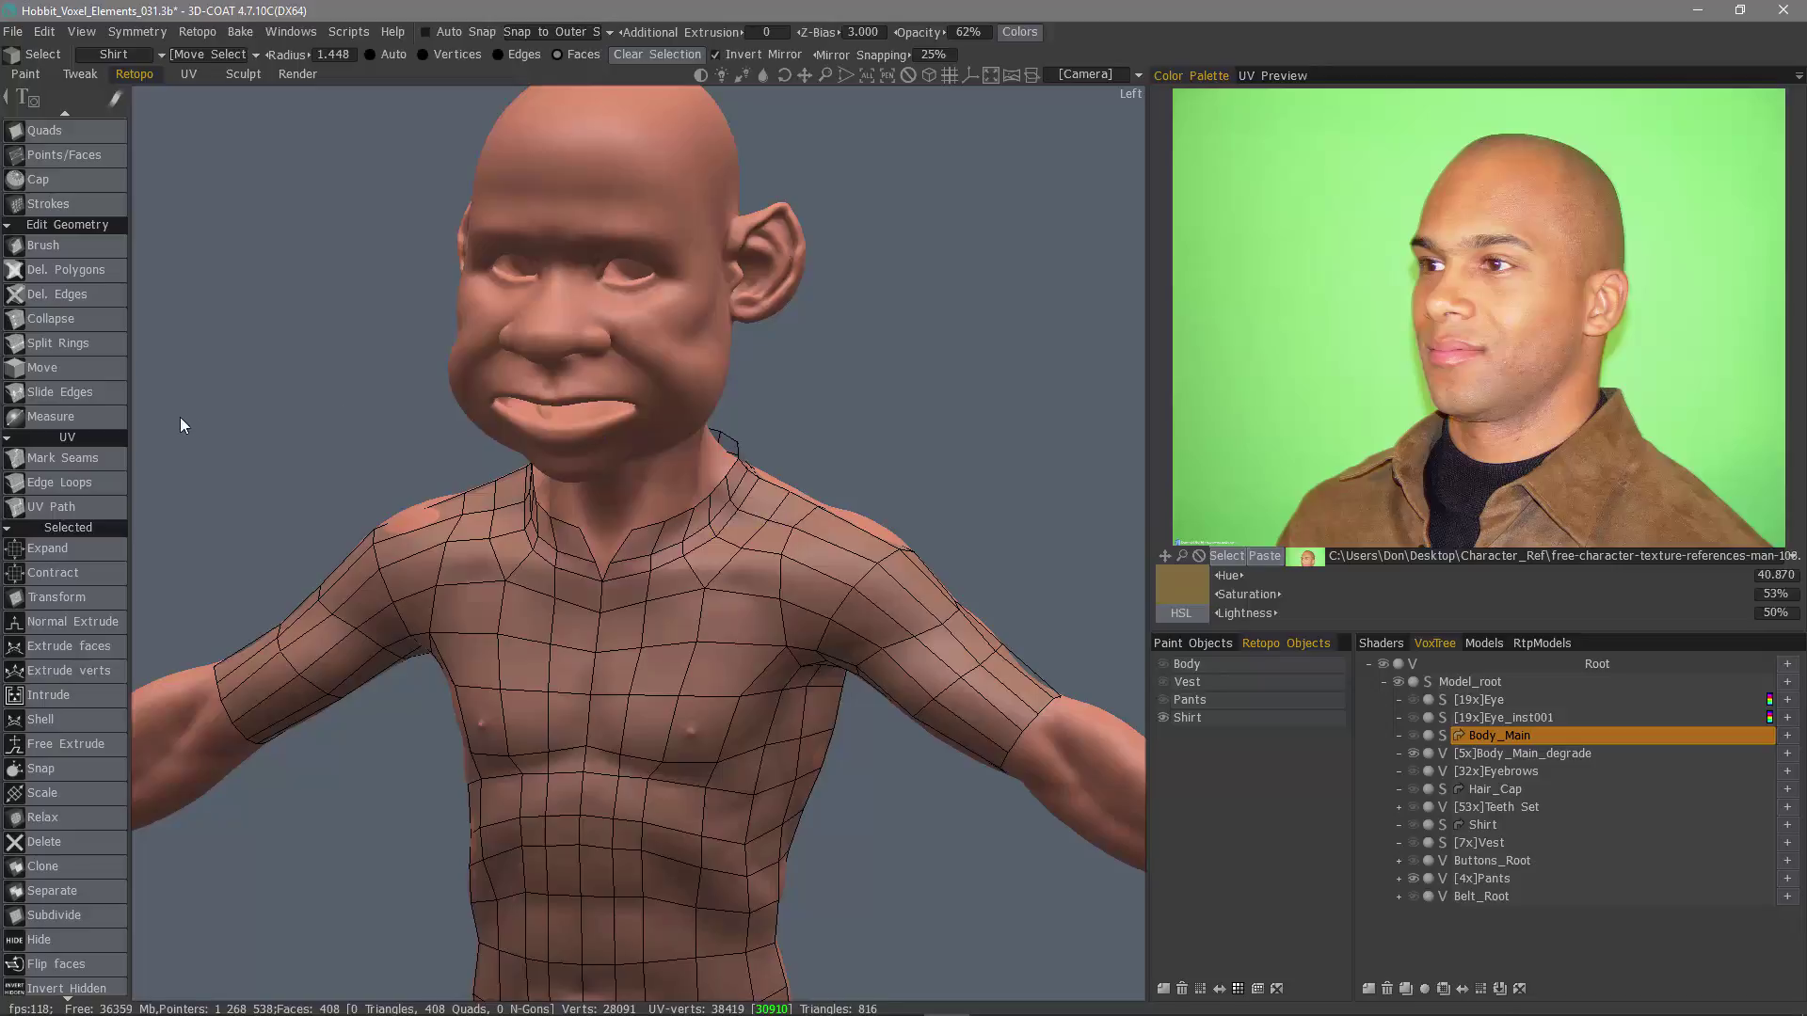
pyautogui.click(53, 366)
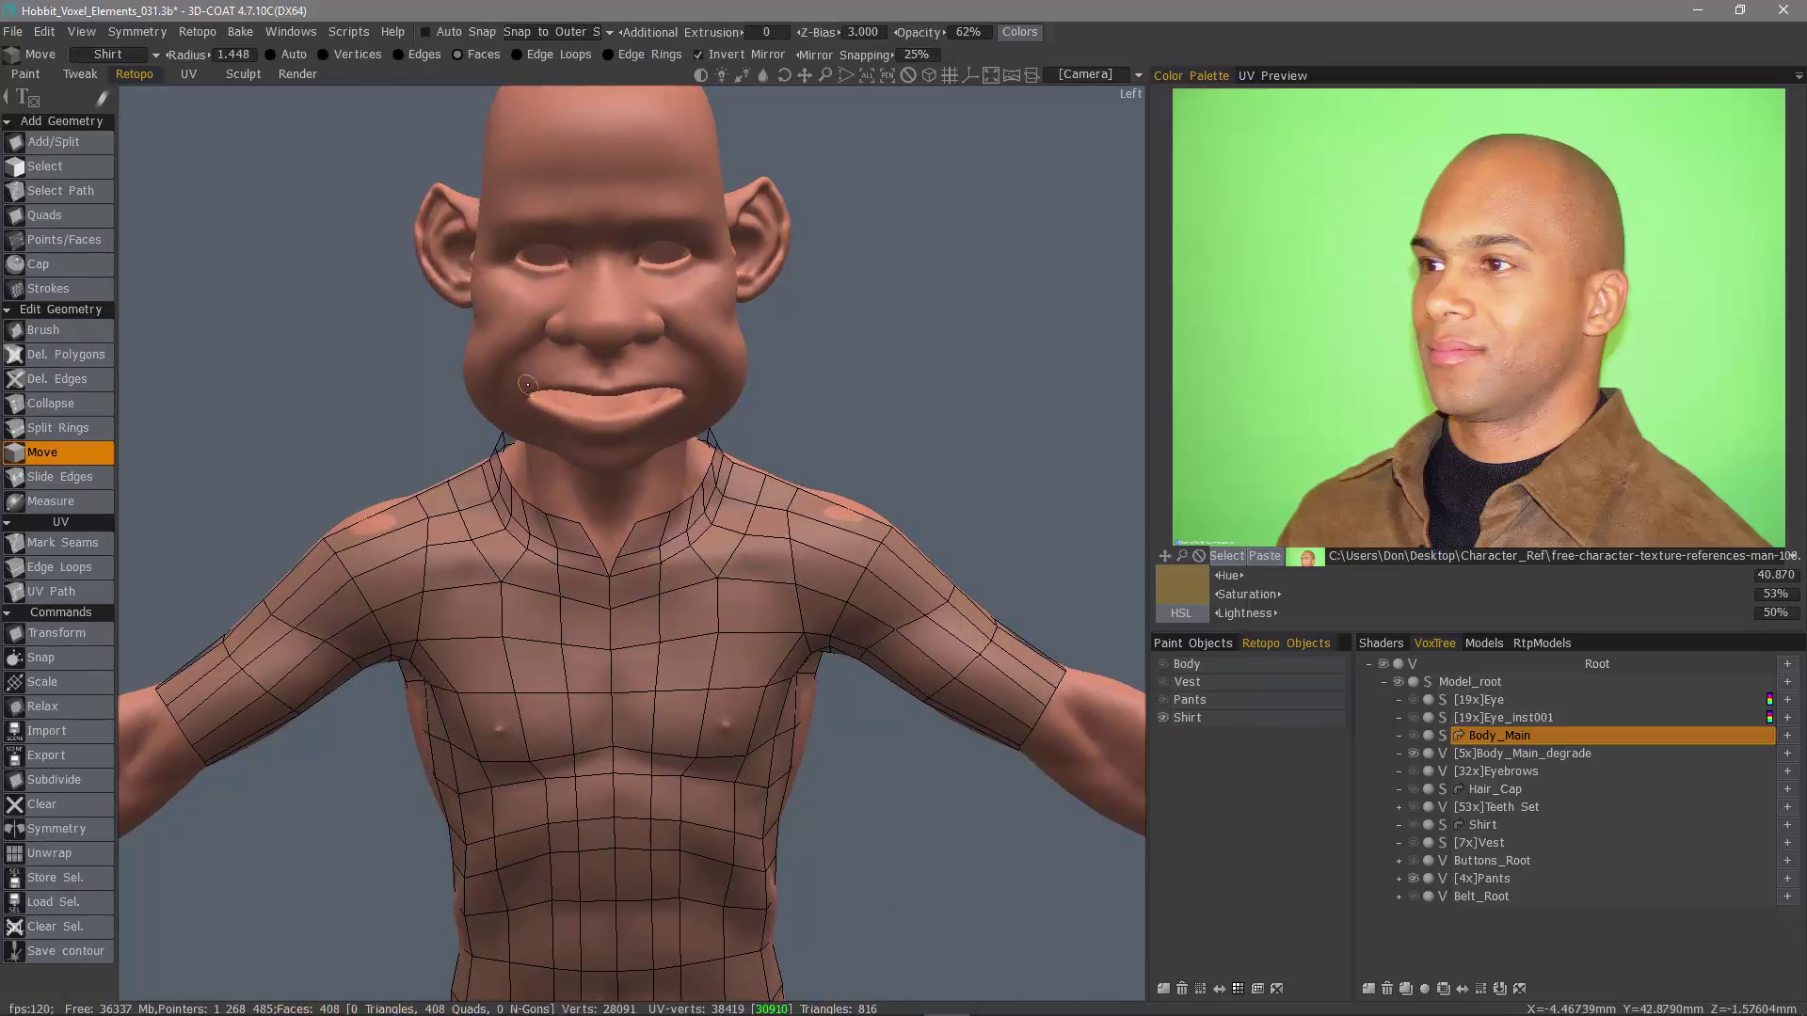
pyautogui.click(351, 56)
pyautogui.moveTo(424, 423); pyautogui.dragTo(376, 499)
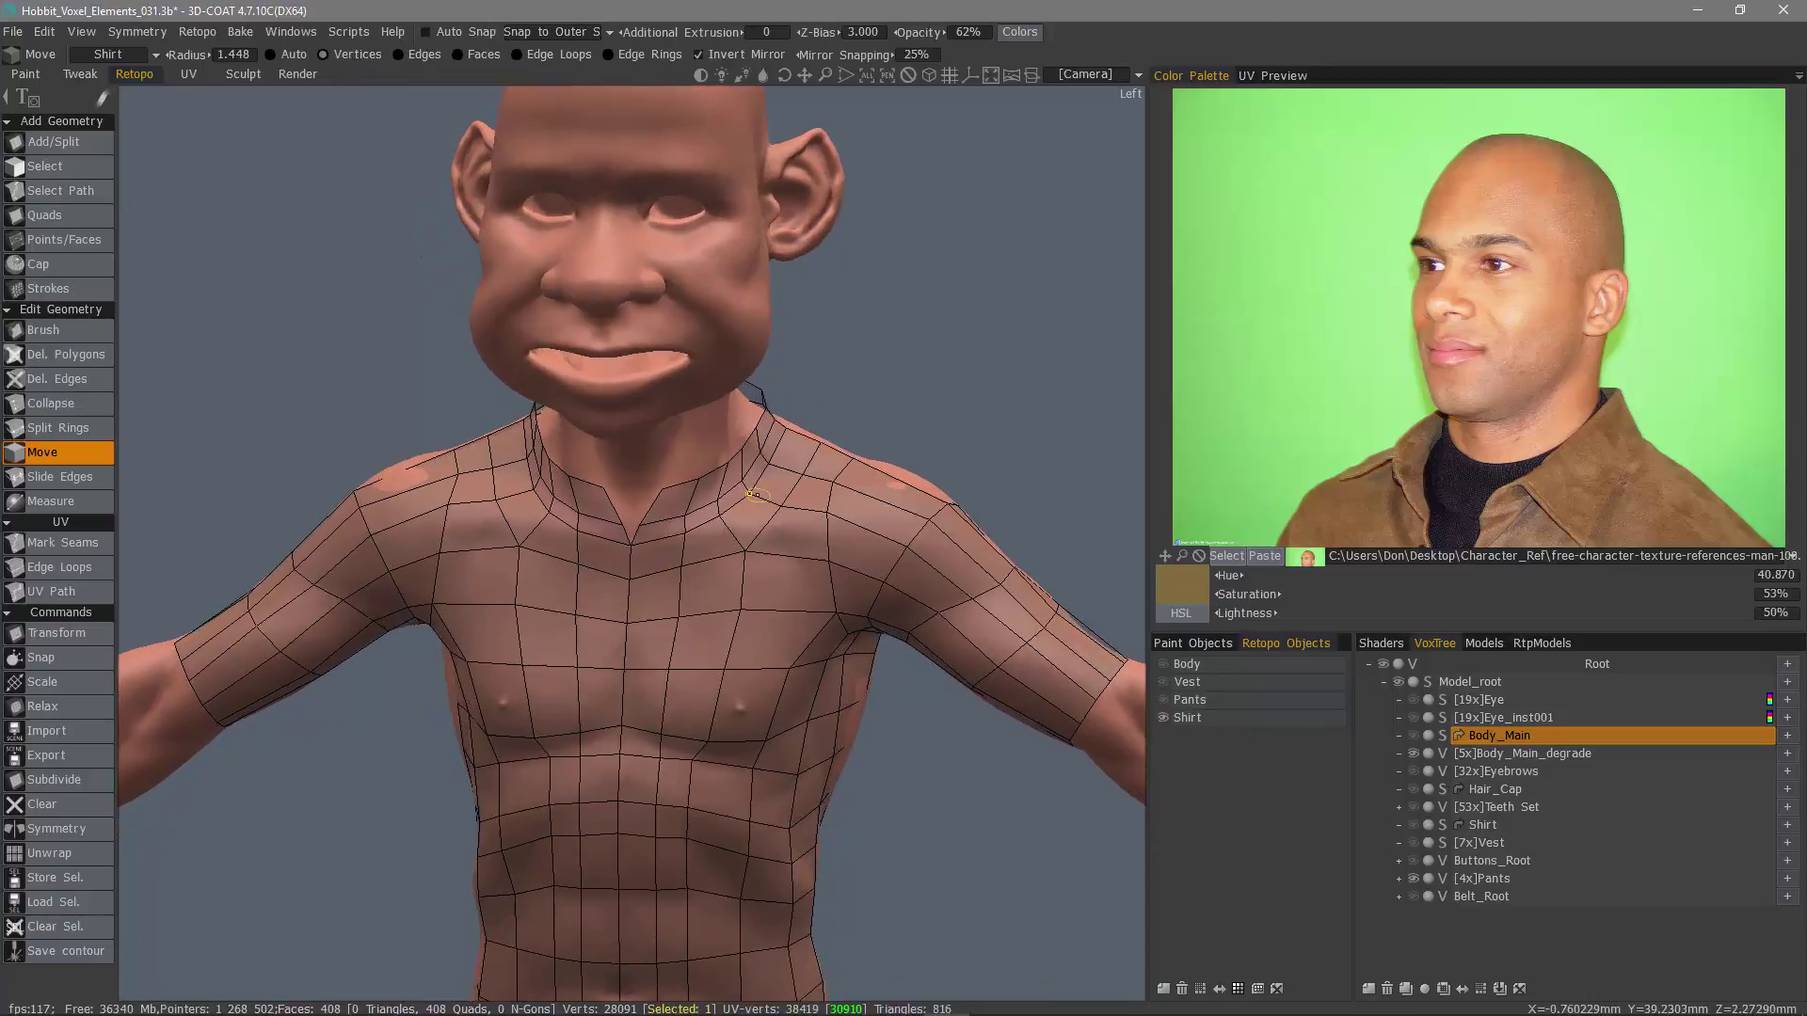
pyautogui.scroll(3, 621, 546)
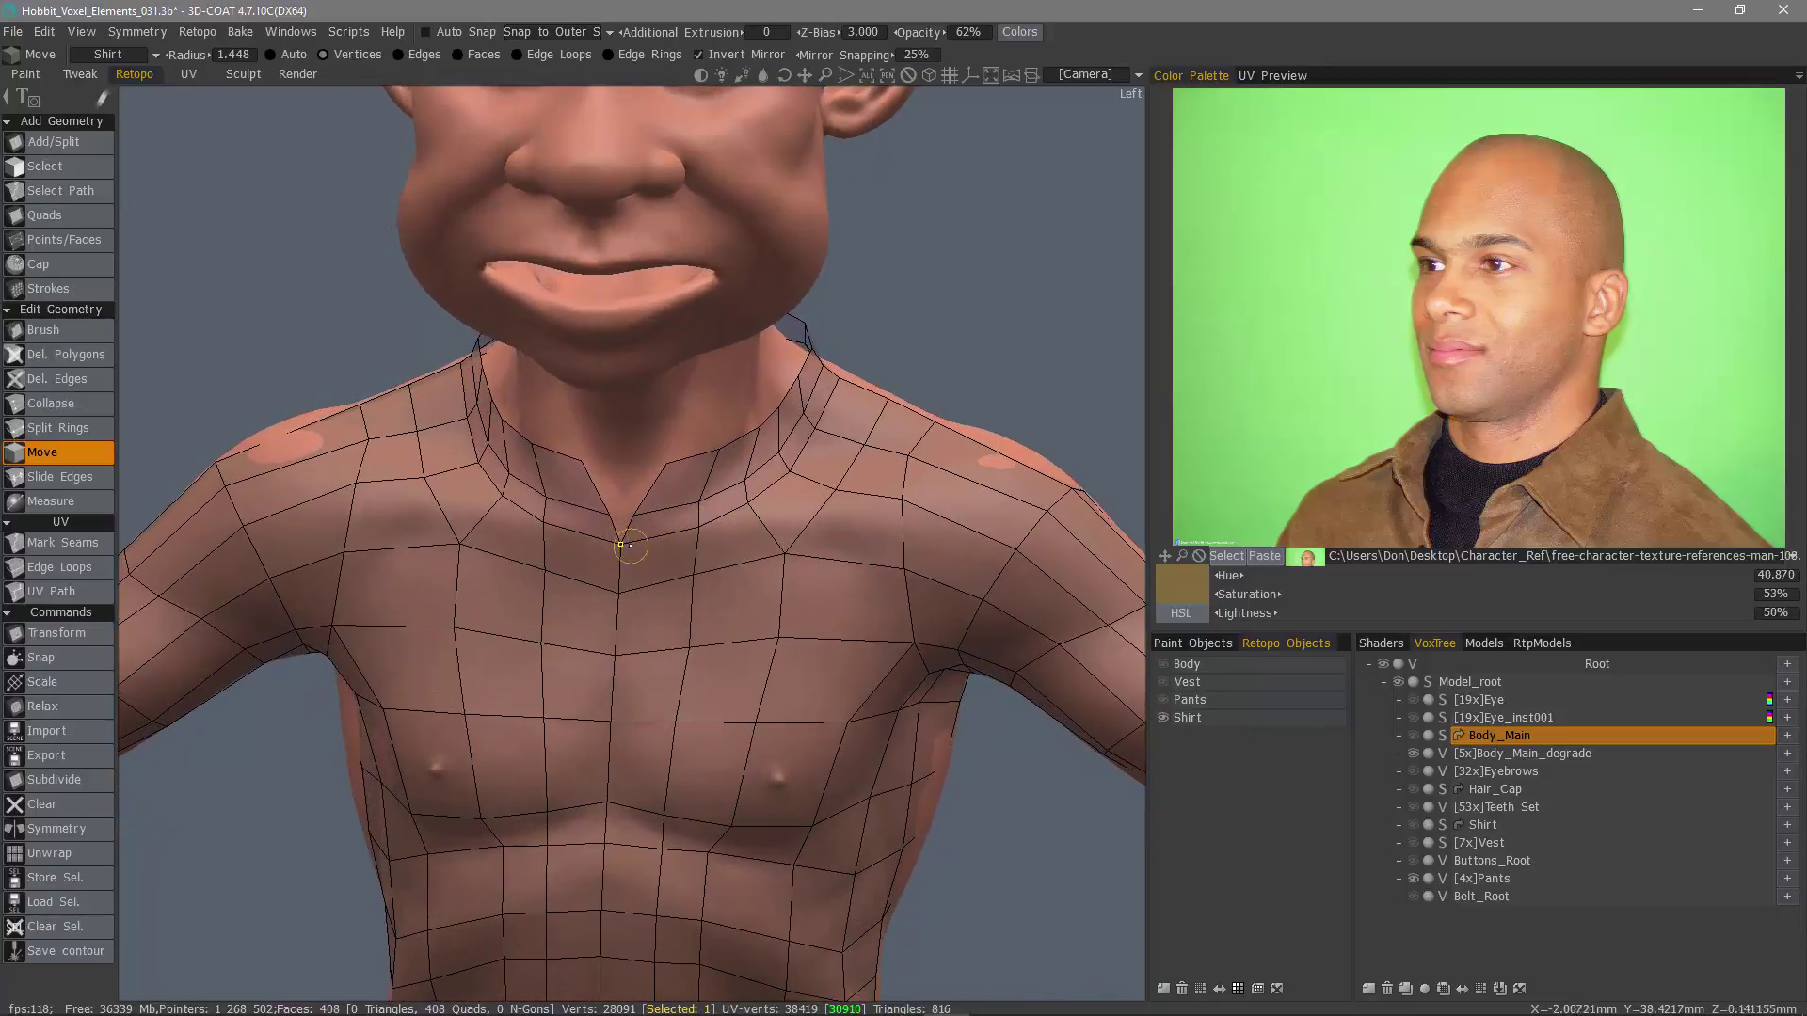
pyautogui.moveTo(620, 545); pyautogui.dragTo(622, 543)
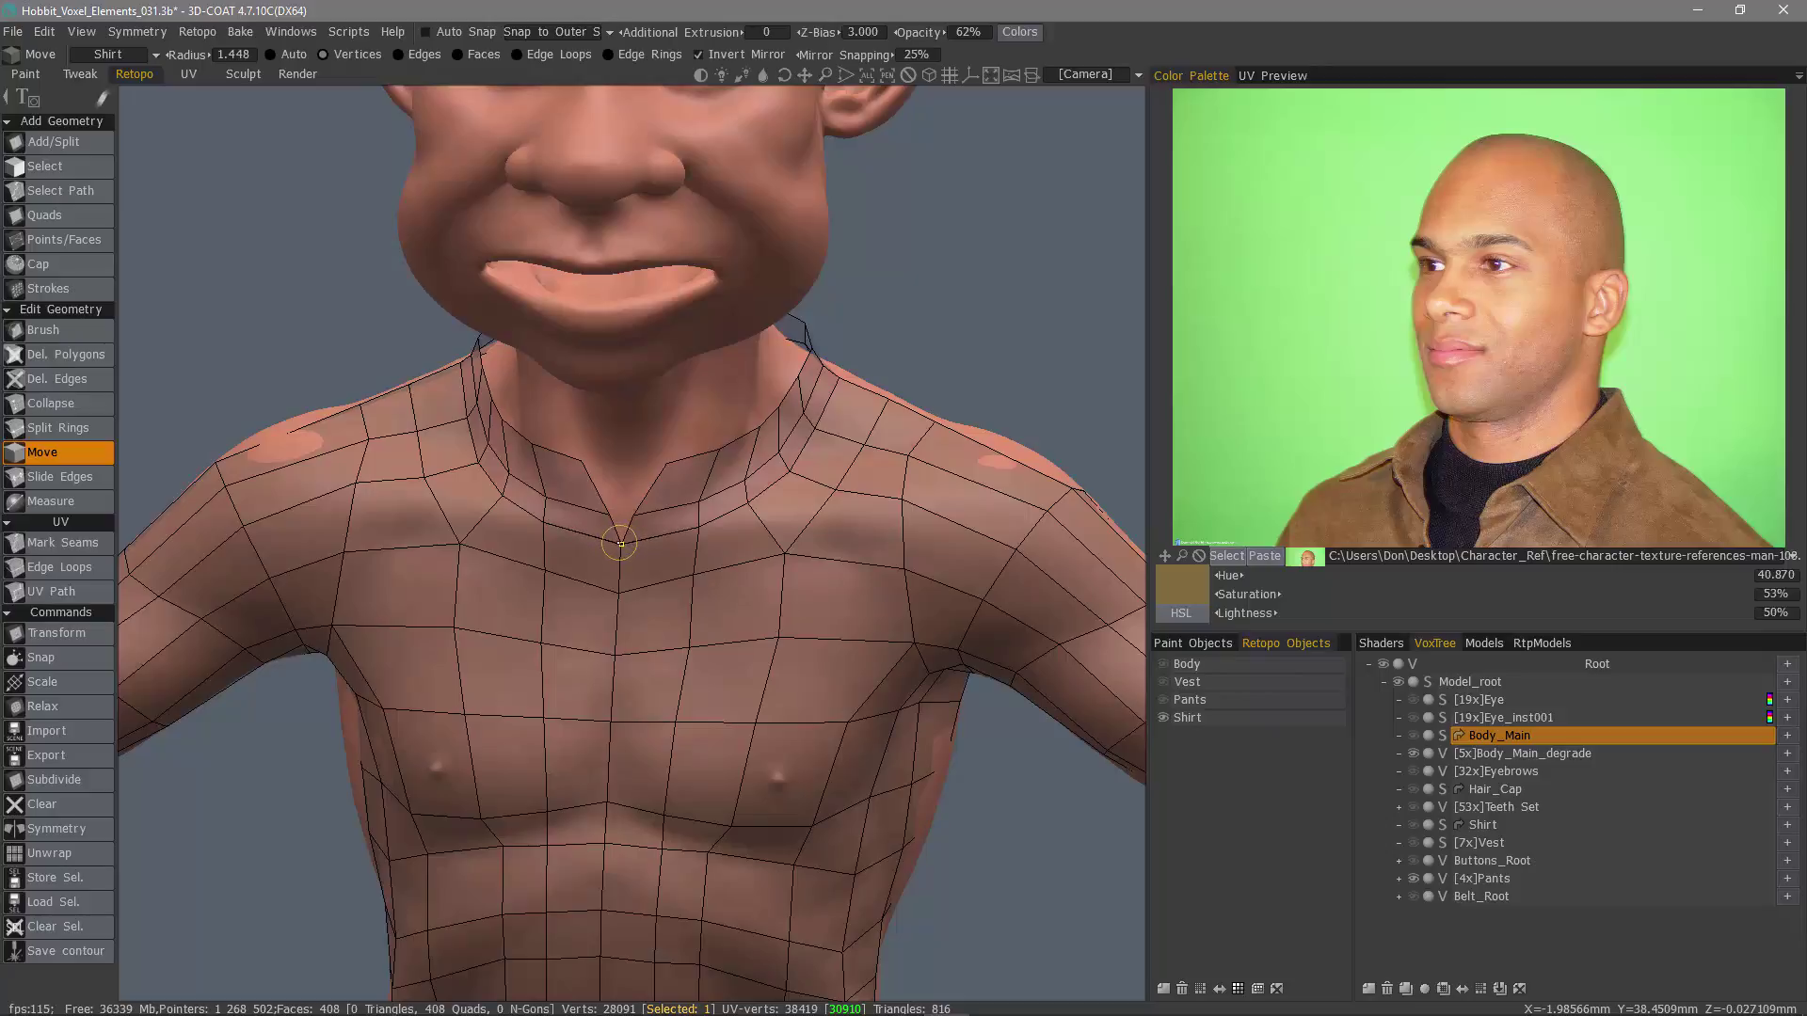
# Step: Weld the remaining collar seam vertices to the shirt along the character's left side, from the front V-tip around to the back
pyautogui.click(682, 531)
pyautogui.click(697, 529)
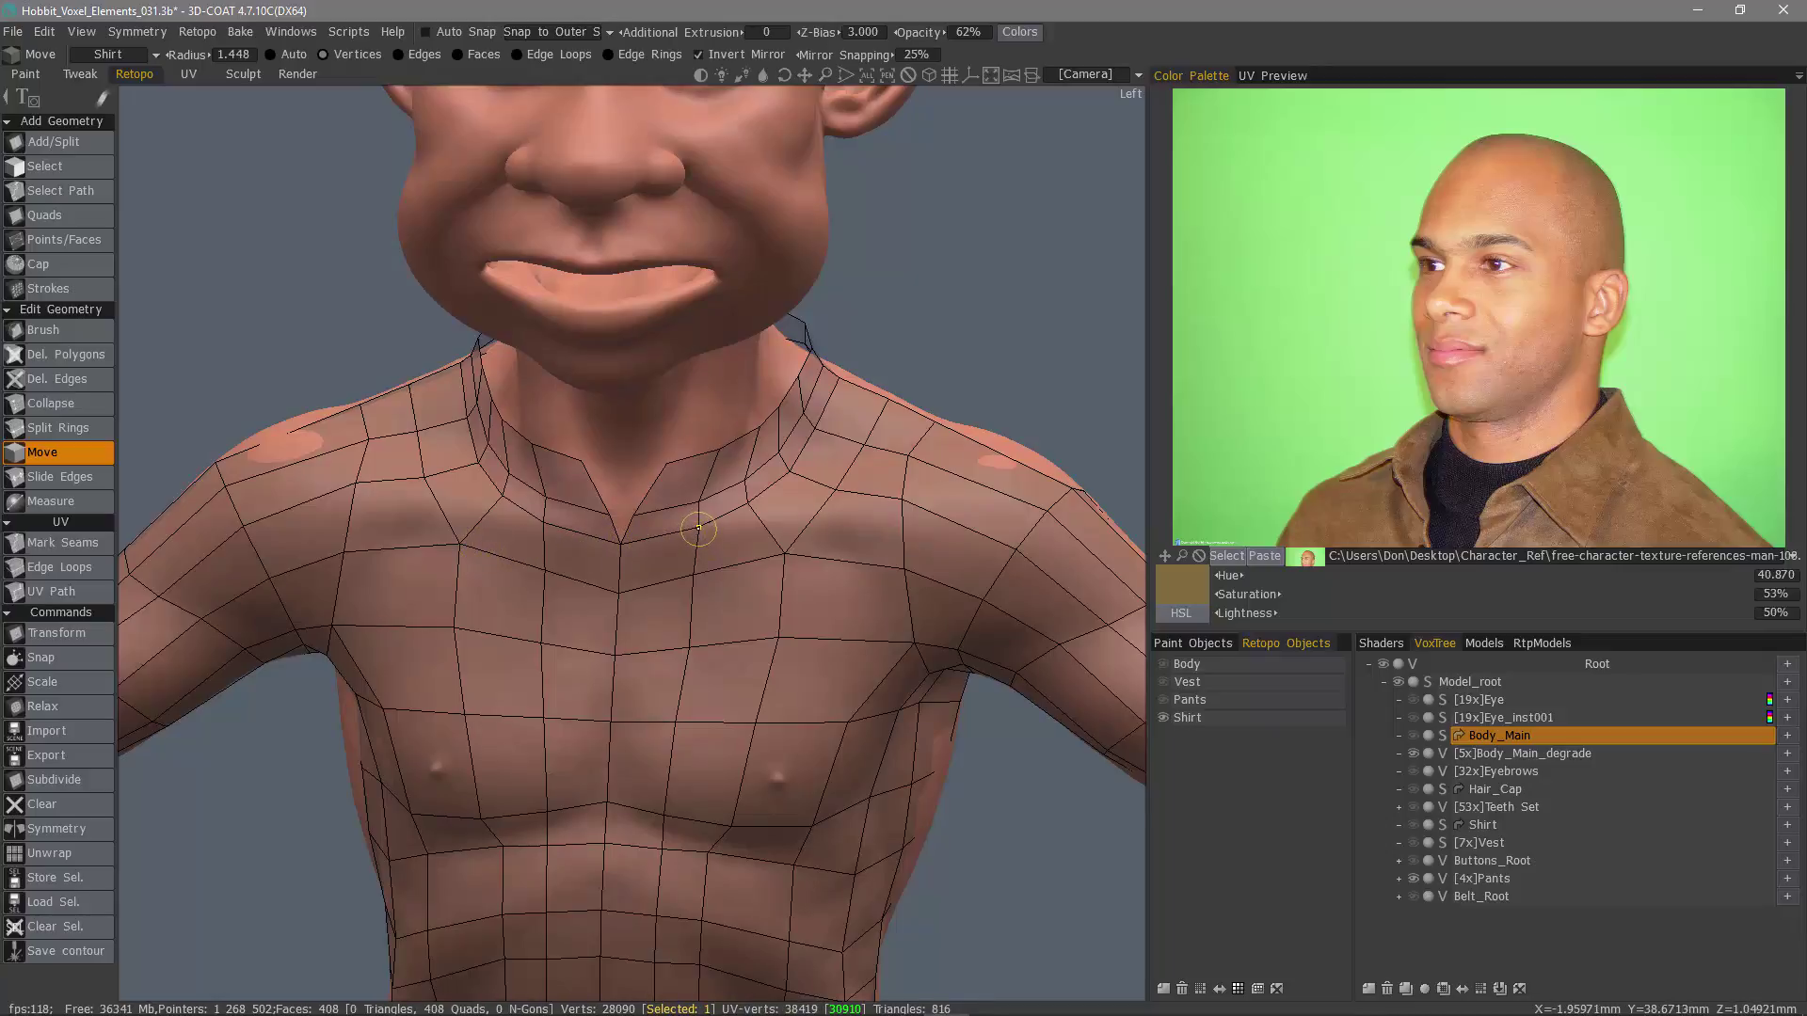
pyautogui.moveTo(698, 529); pyautogui.dragTo(703, 526)
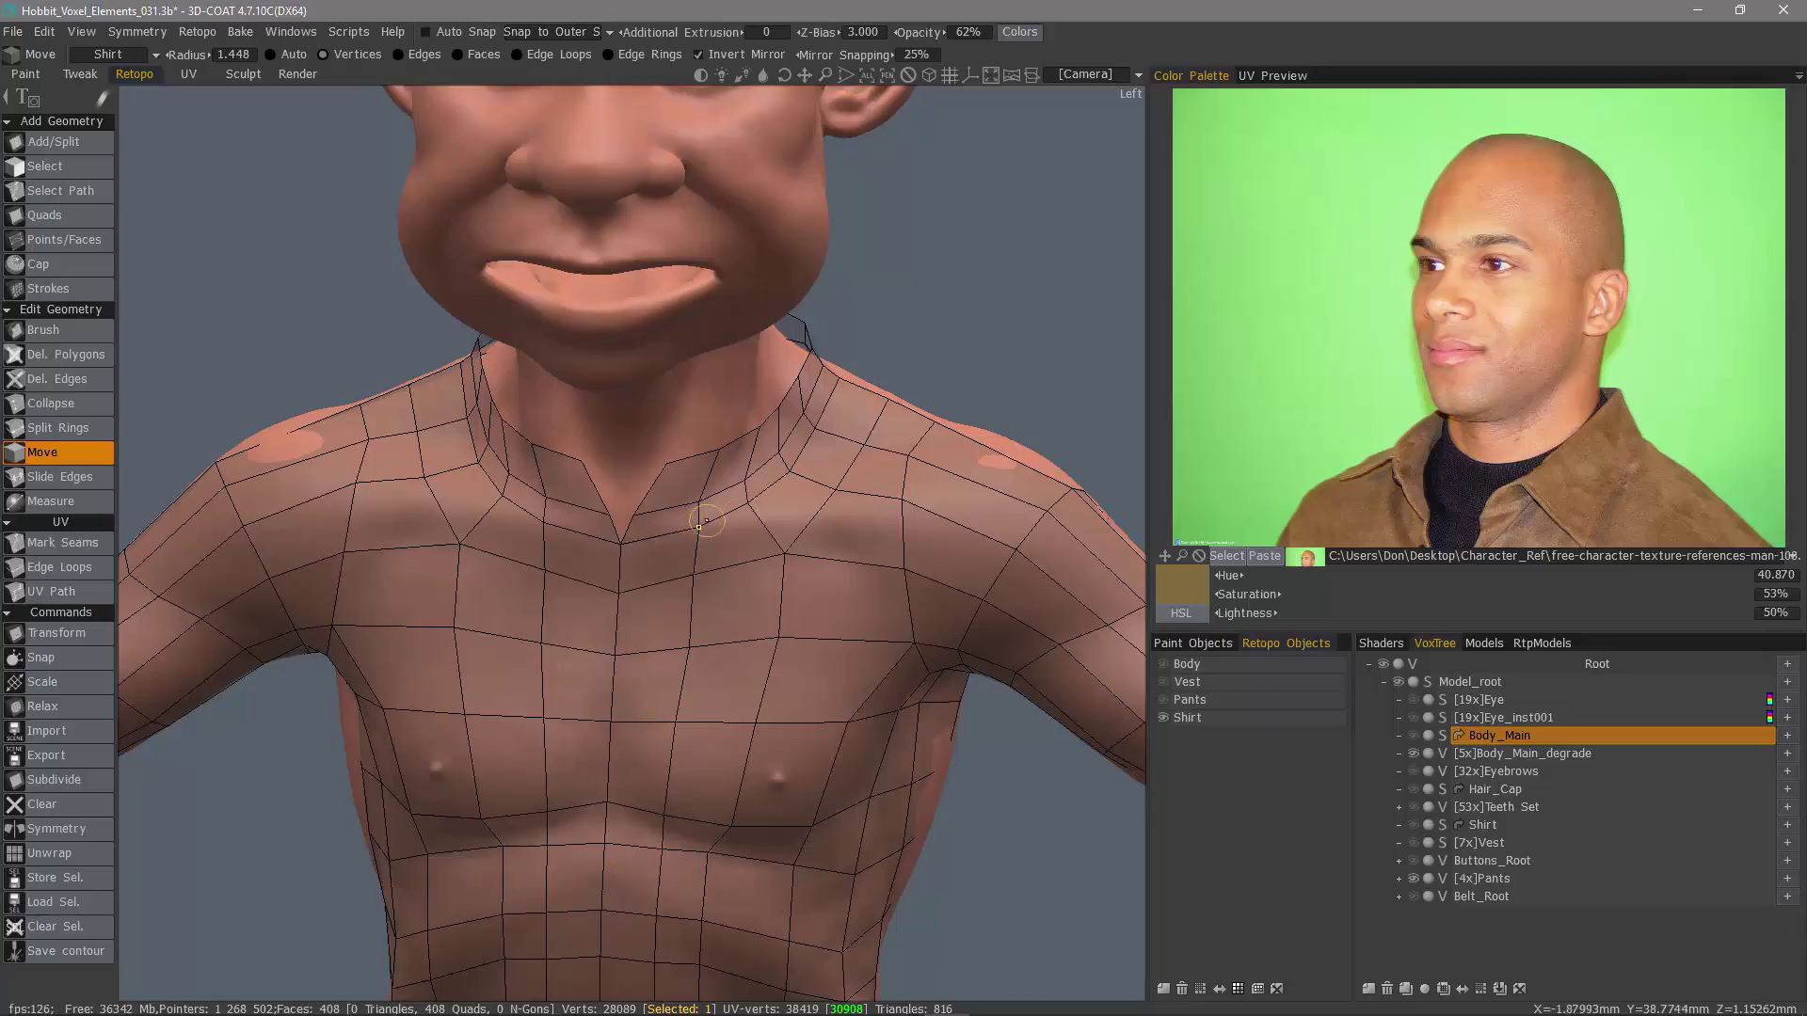
pyautogui.keyDown('alt'); pyautogui.moveTo(751, 505); pyautogui.dragTo(753, 499); pyautogui.keyUp('alt')
pyautogui.keyDown('alt'); pyautogui.moveTo(772, 491); pyautogui.dragTo(840, 443); pyautogui.keyUp('alt')
pyautogui.moveTo(838, 443)
pyautogui.mouseDown(button='middle')
pyautogui.moveTo(921, 414)
pyautogui.moveTo(958, 425)
pyautogui.moveTo(802, 434)
pyautogui.moveTo(858, 425)
pyautogui.mouseUp(button='middle')
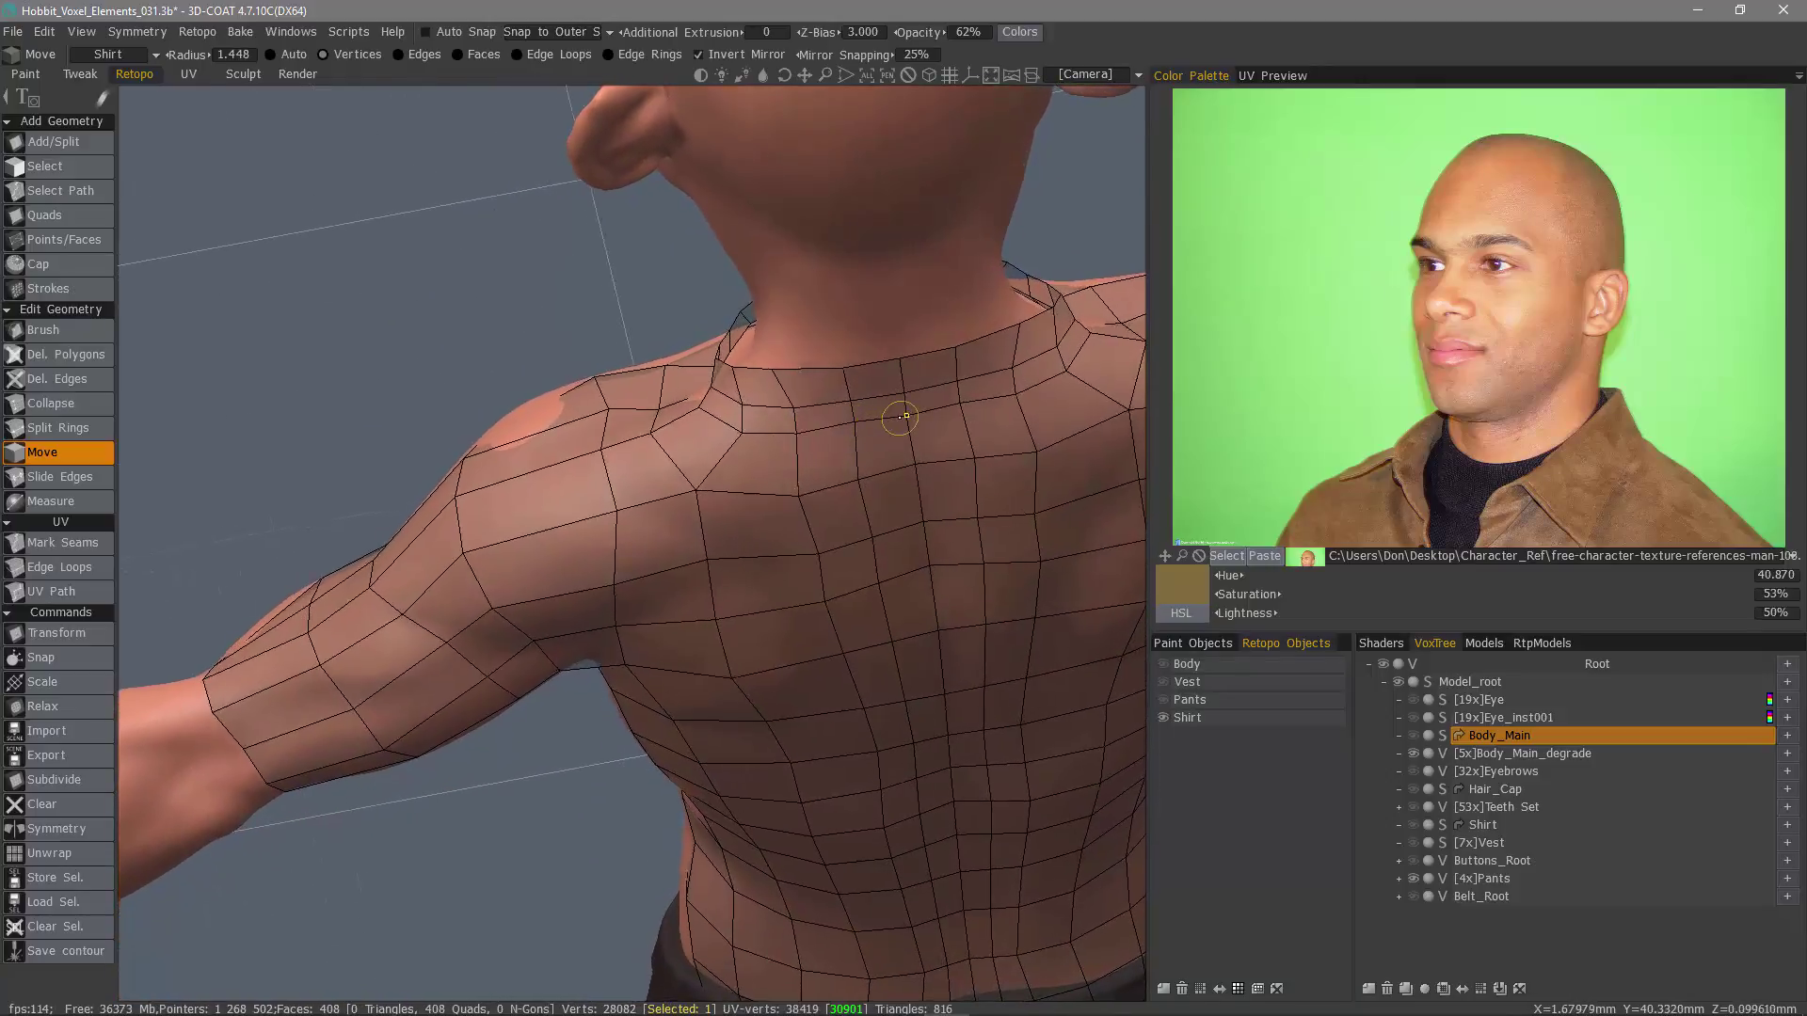
pyautogui.keyDown('alt'); pyautogui.moveTo(904, 415); pyautogui.dragTo(888, 428); pyautogui.keyUp('alt')
pyautogui.moveTo(888, 428); pyautogui.dragTo(800, 551, button='middle')
# Step: Enable Z-axis mirror symmetry and mirror the Shirt retopo object's welded half to the other side
pyautogui.press('s')
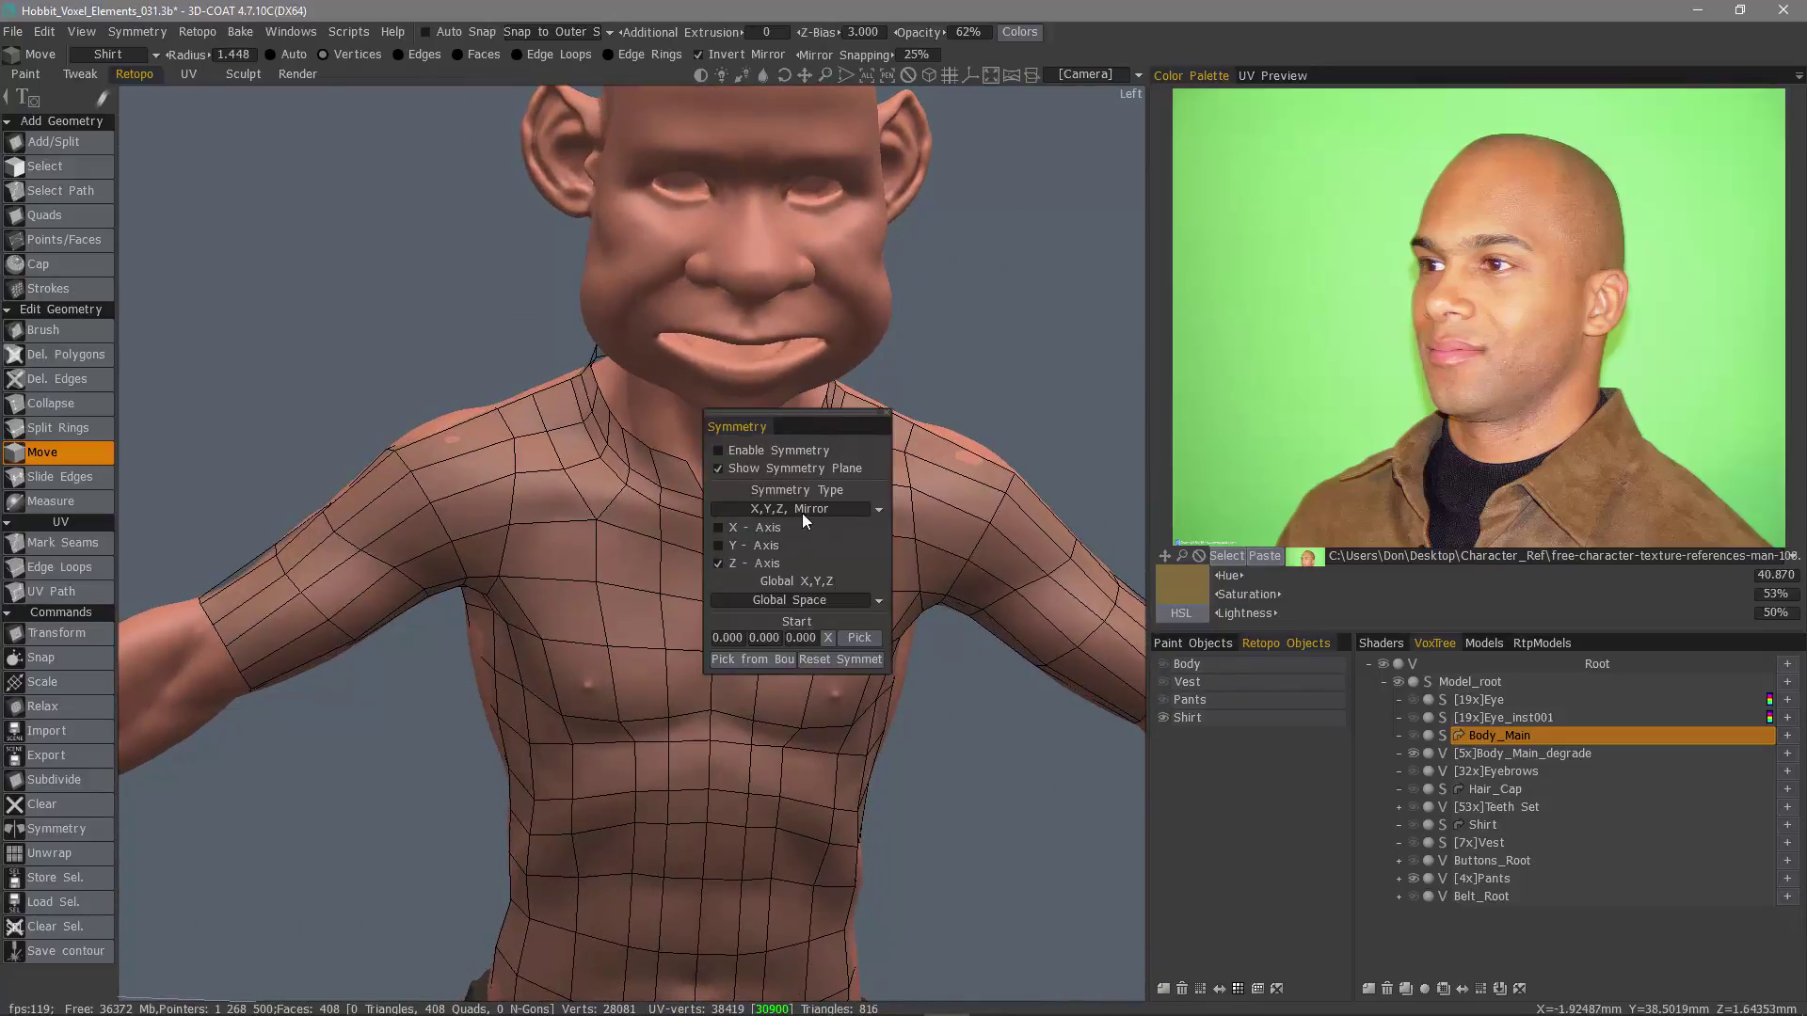
pyautogui.click(740, 451)
pyautogui.keyDown('alt'); pyautogui.moveTo(663, 428); pyautogui.dragTo(659, 310); pyautogui.keyUp('alt')
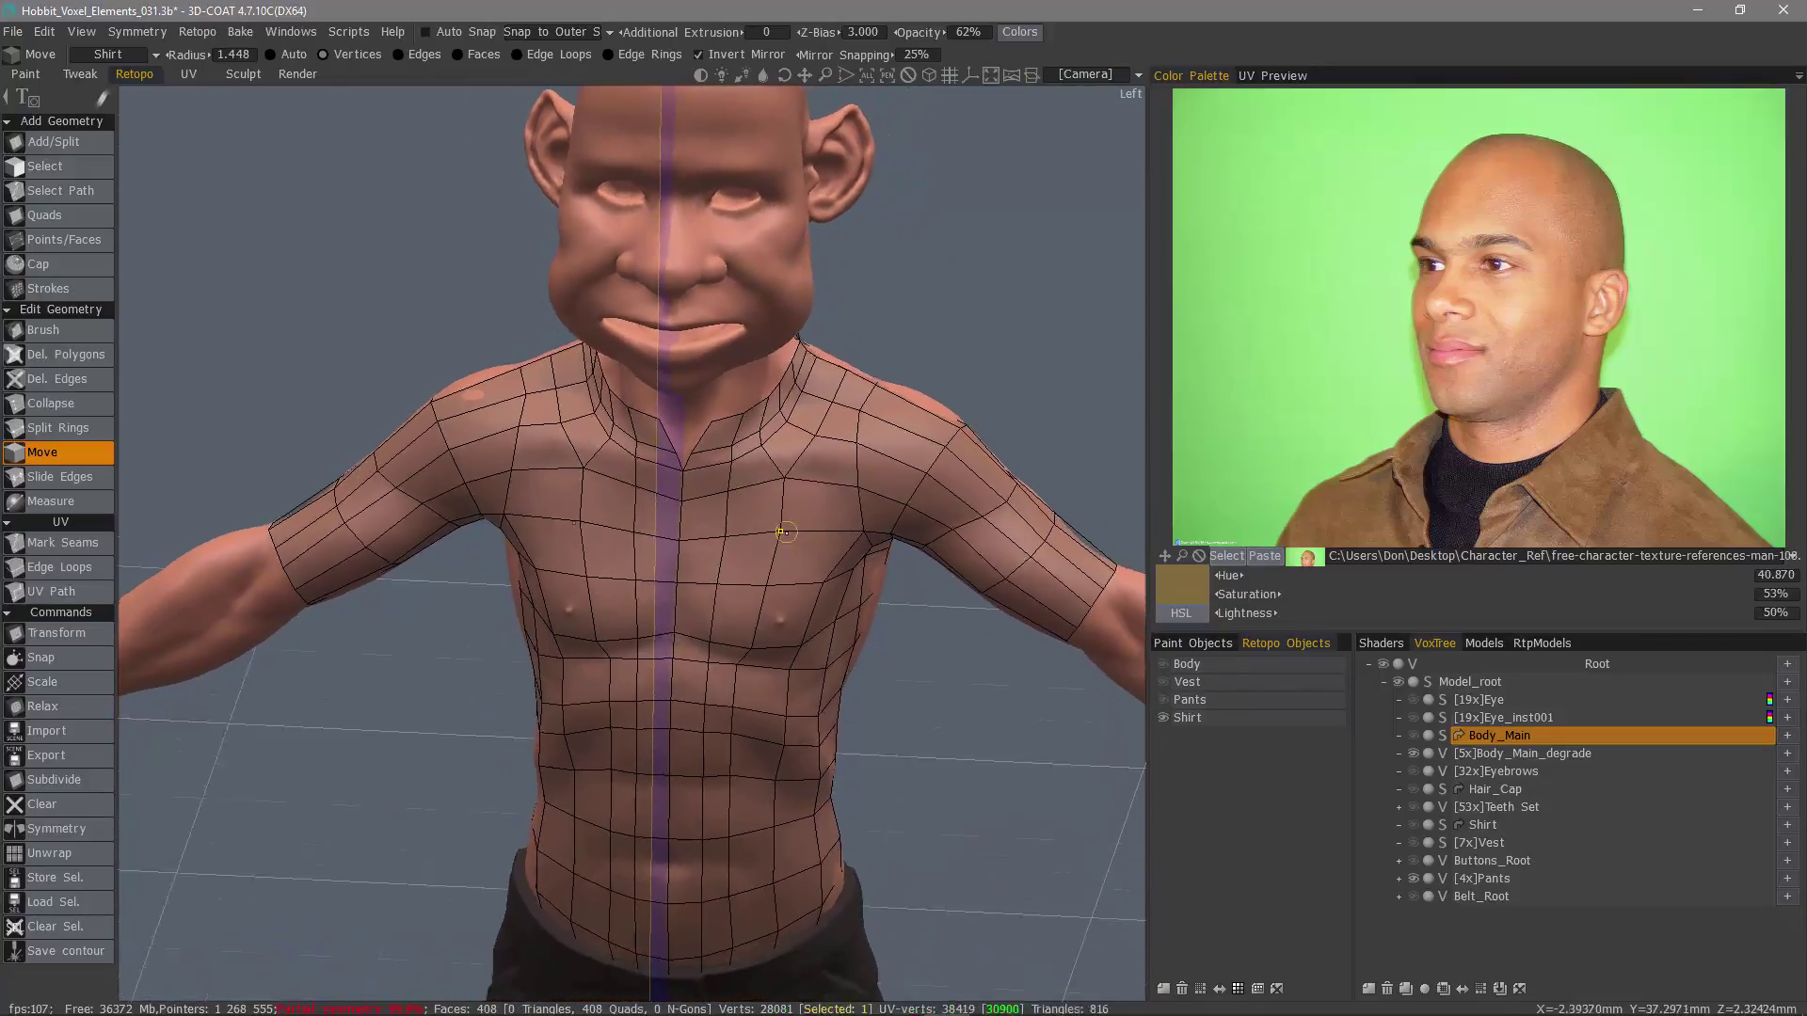
pyautogui.keyDown('alt'); pyautogui.moveTo(659, 311); pyautogui.dragTo(894, 285, button='right'); pyautogui.keyUp('alt')
pyautogui.moveTo(894, 293); pyautogui.dragTo(1092, 744, button='middle')
pyautogui.click(1195, 719)
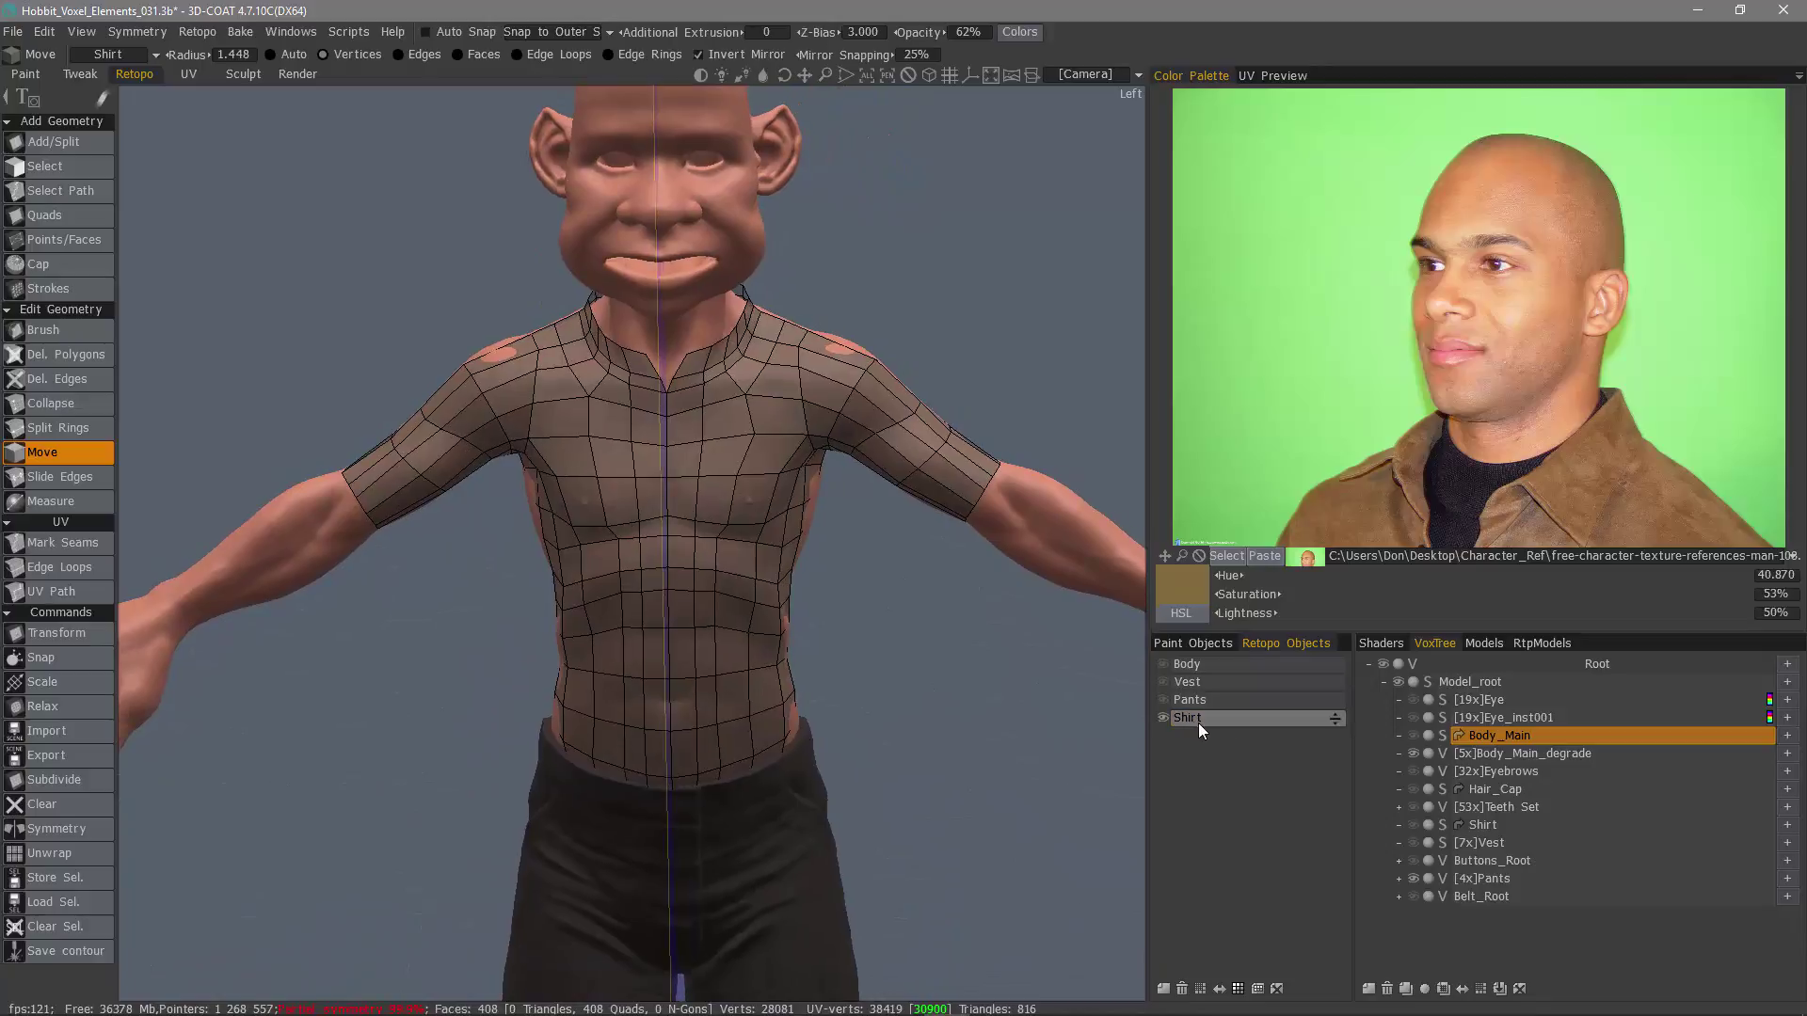
pyautogui.click(1219, 989)
# Step: Check the mirrored collar seam on the Shirt mesh and turn symmetry off
pyautogui.keyDown('alt'); pyautogui.moveTo(471, 341); pyautogui.dragTo(600, 394); pyautogui.keyUp('alt')
pyautogui.moveTo(600, 394); pyautogui.dragTo(663, 468, button='middle')
pyautogui.scroll(2, 664, 468)
pyautogui.keyDown('alt'); pyautogui.moveTo(664, 468); pyautogui.dragTo(678, 496); pyautogui.keyUp('alt')
pyautogui.press('s')
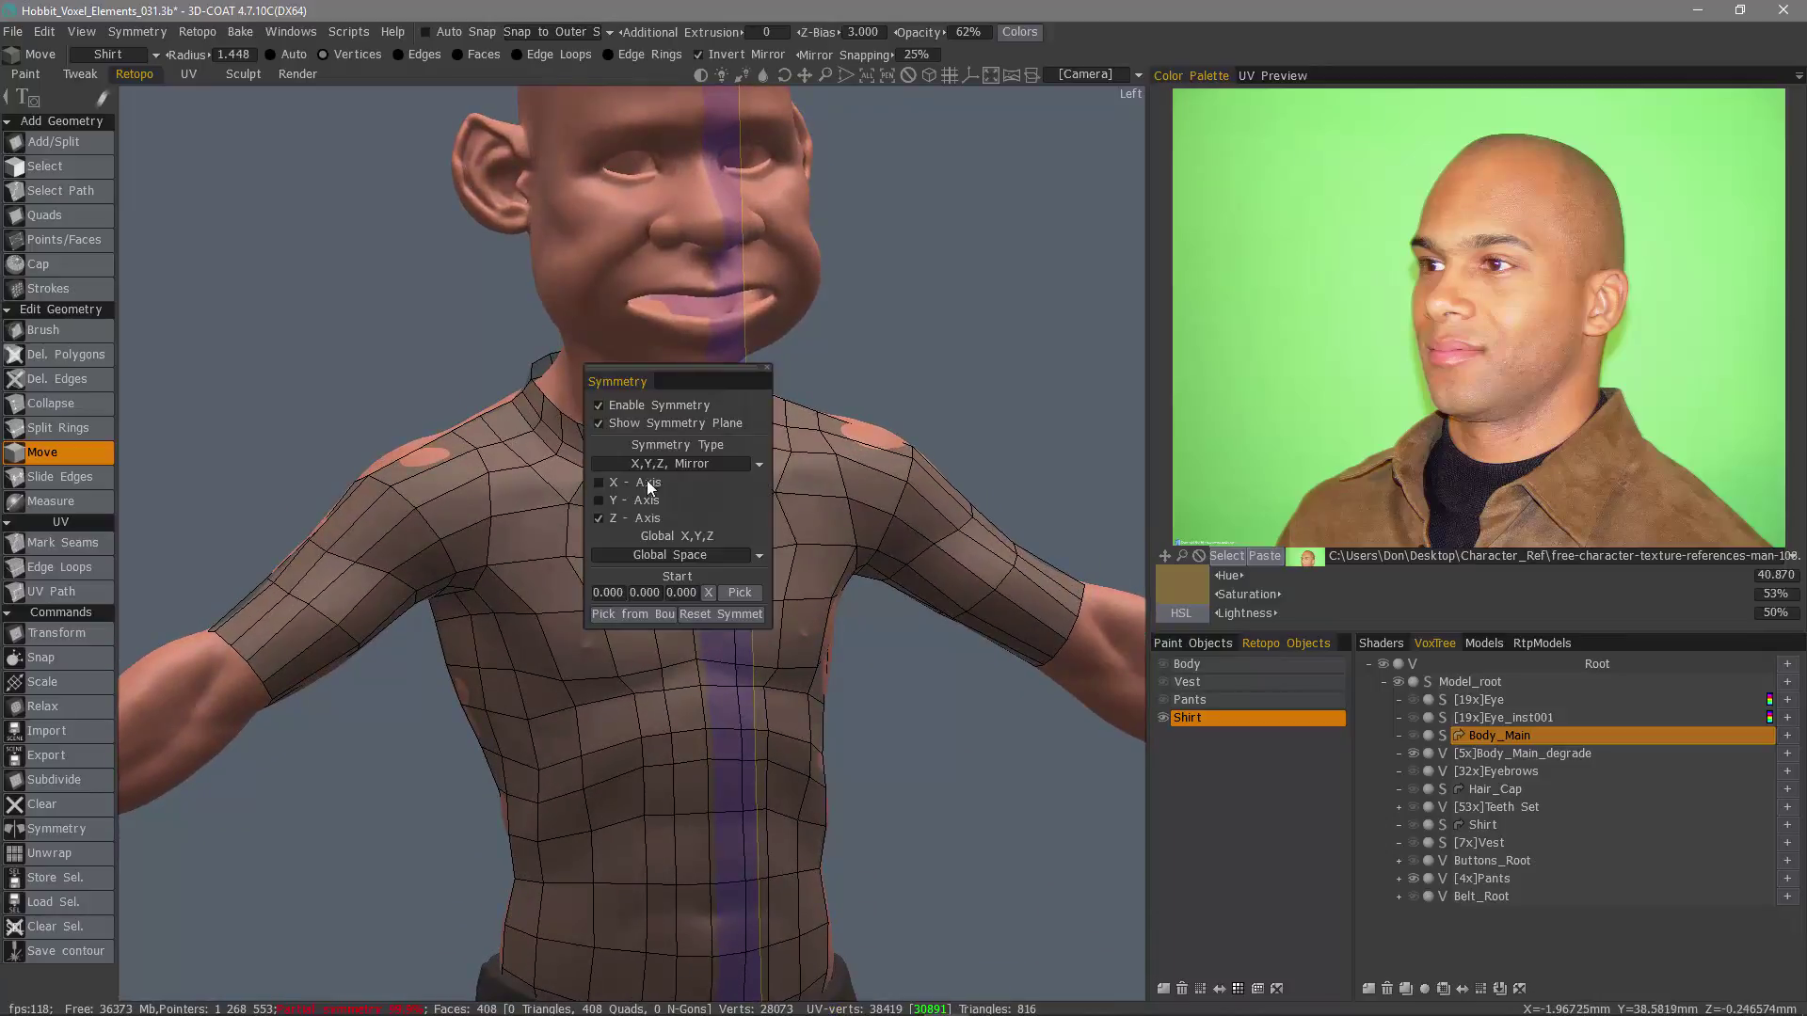
pyautogui.click(612, 404)
pyautogui.keyDown('alt'); pyautogui.moveTo(413, 391); pyautogui.dragTo(365, 420); pyautogui.keyUp('alt')
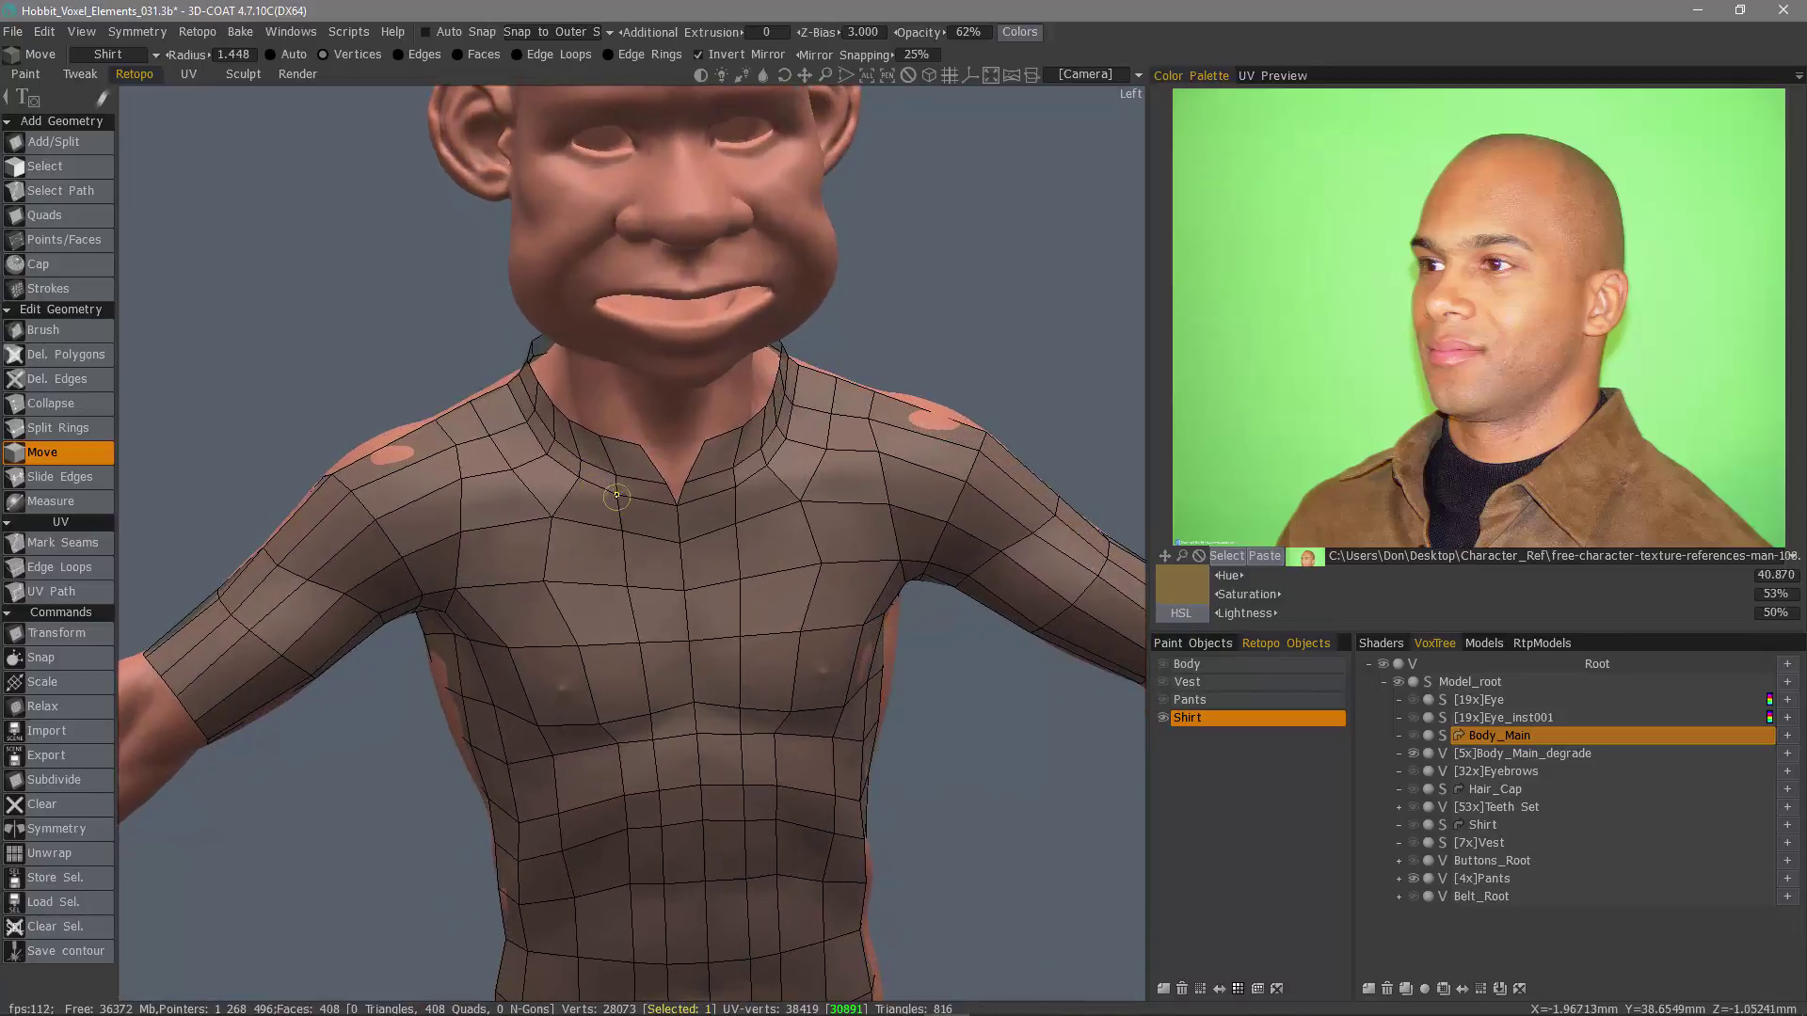
pyautogui.scroll(-5, 659, 509)
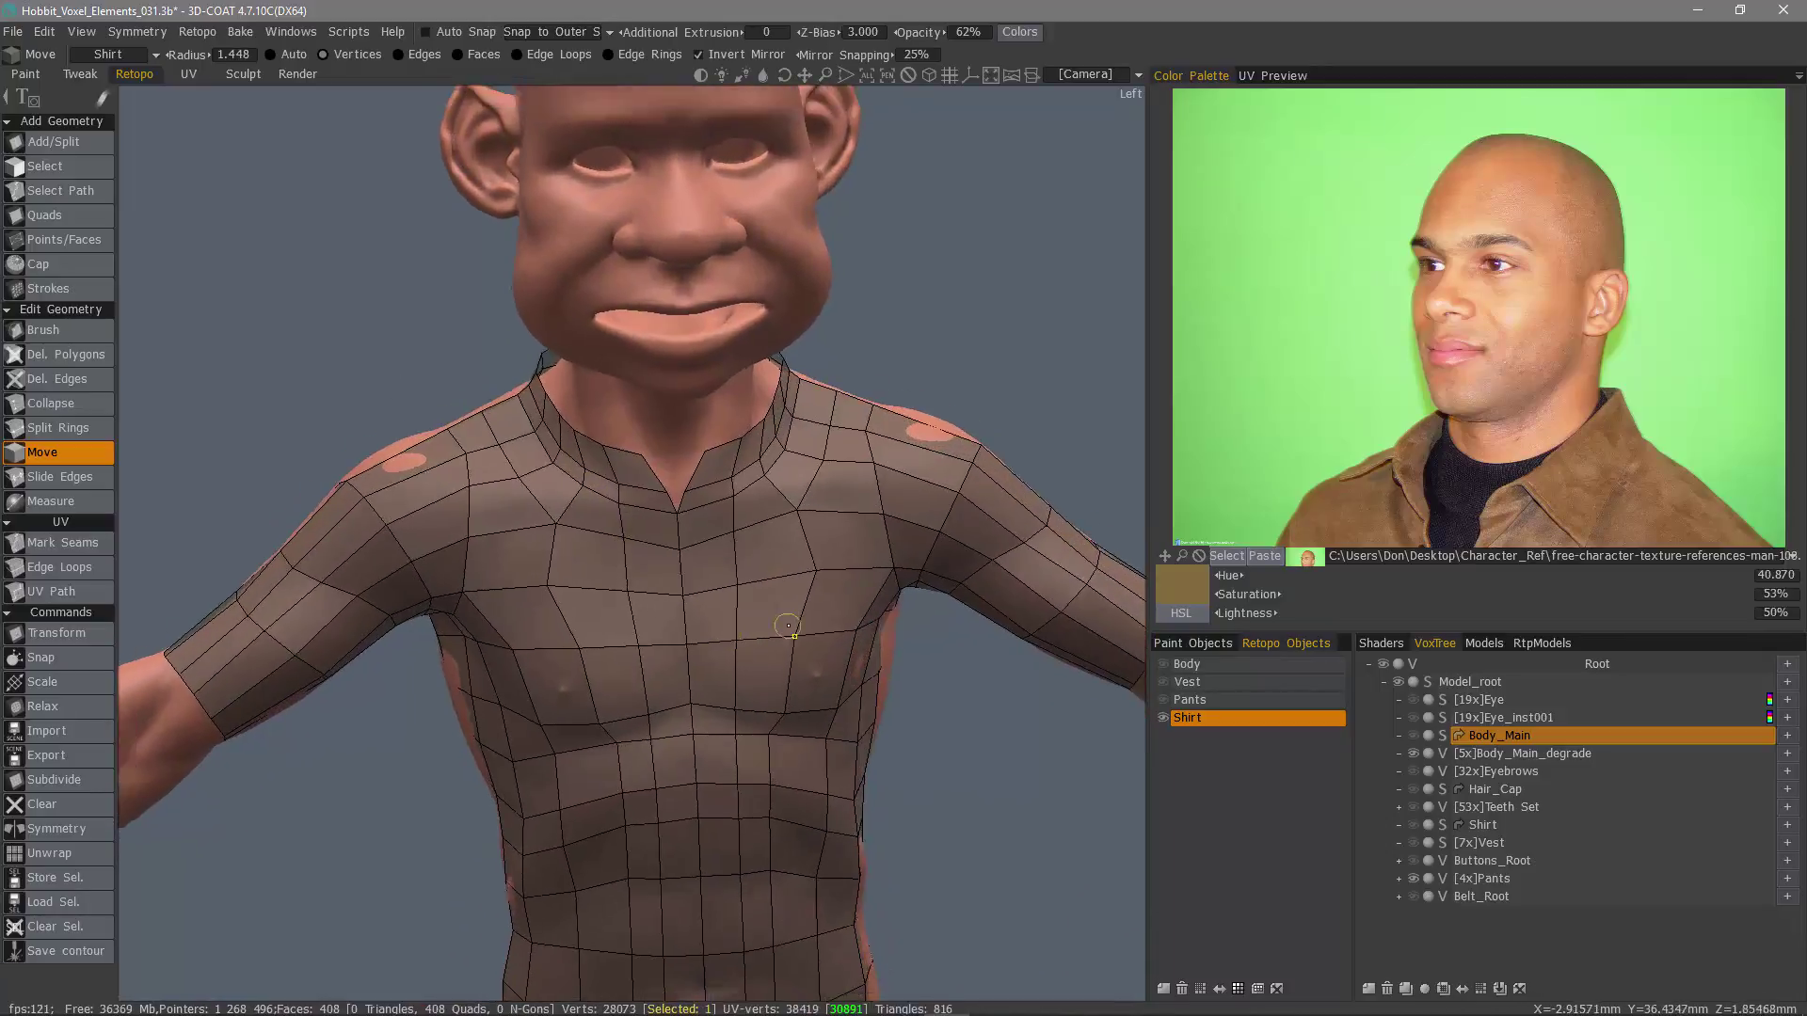
pyautogui.scroll(5, 949, 471)
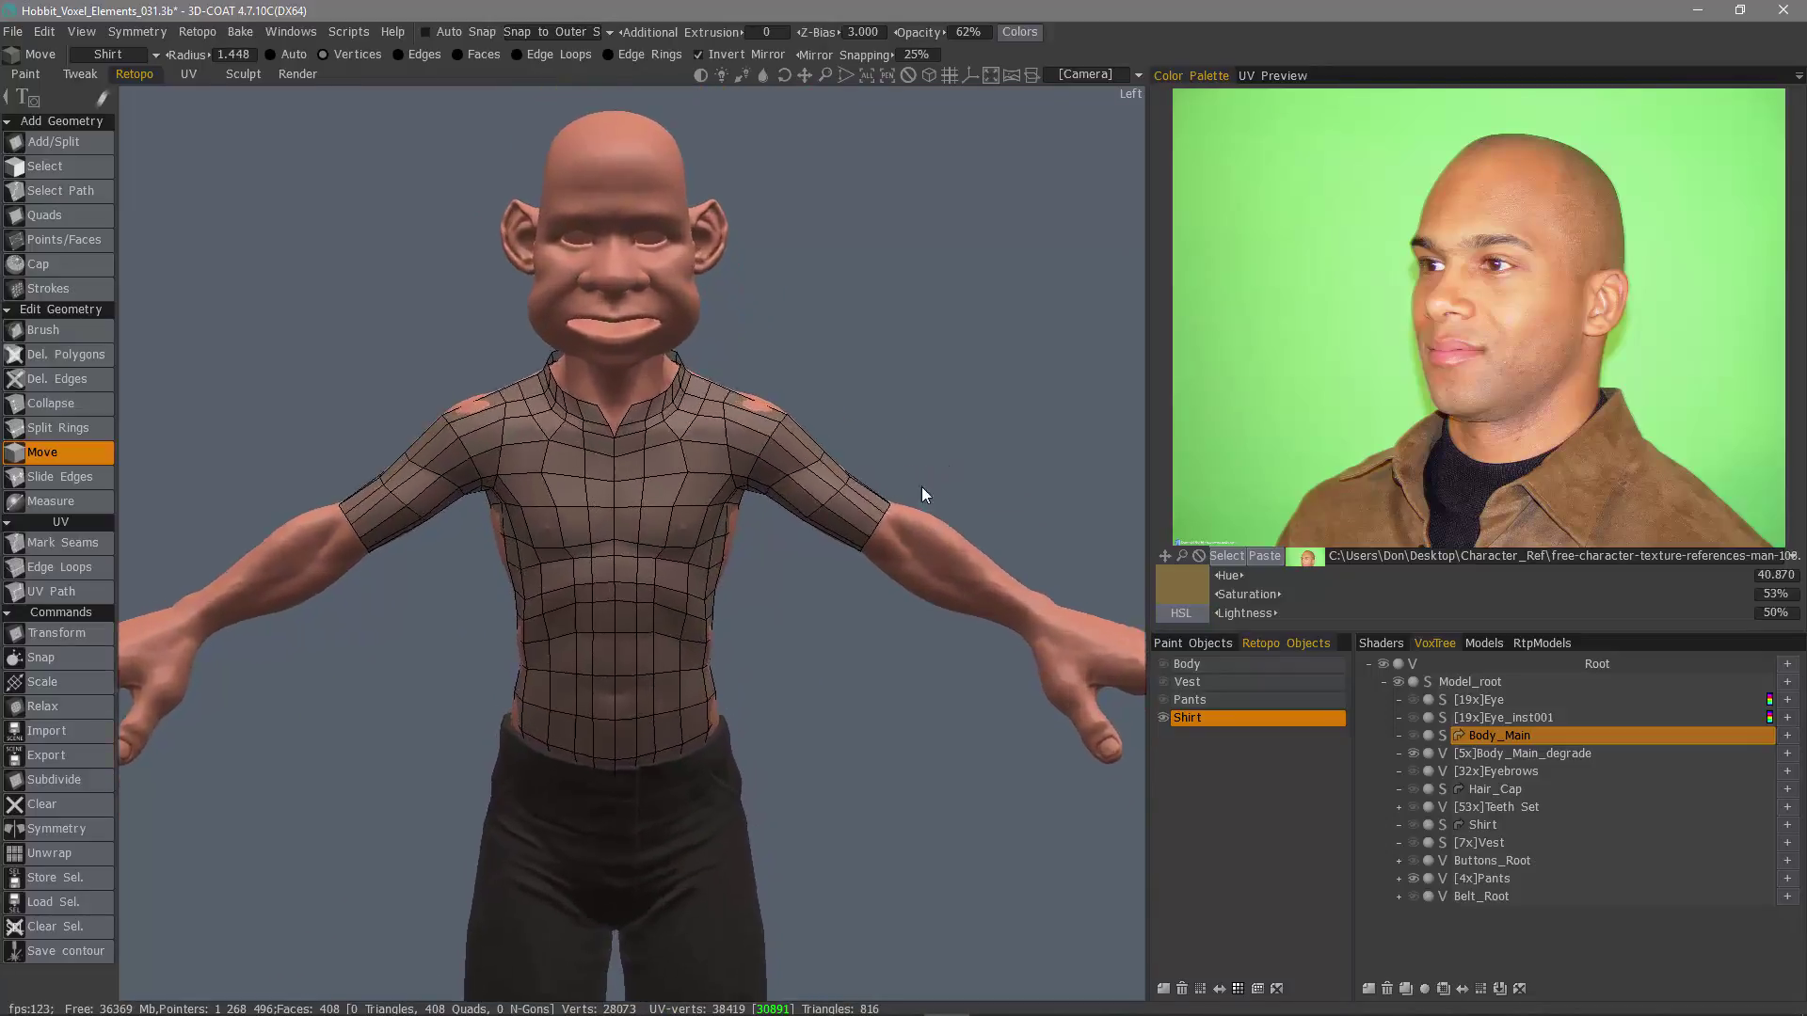
pyautogui.moveTo(277, 770); pyautogui.dragTo(328, 681, button='middle')
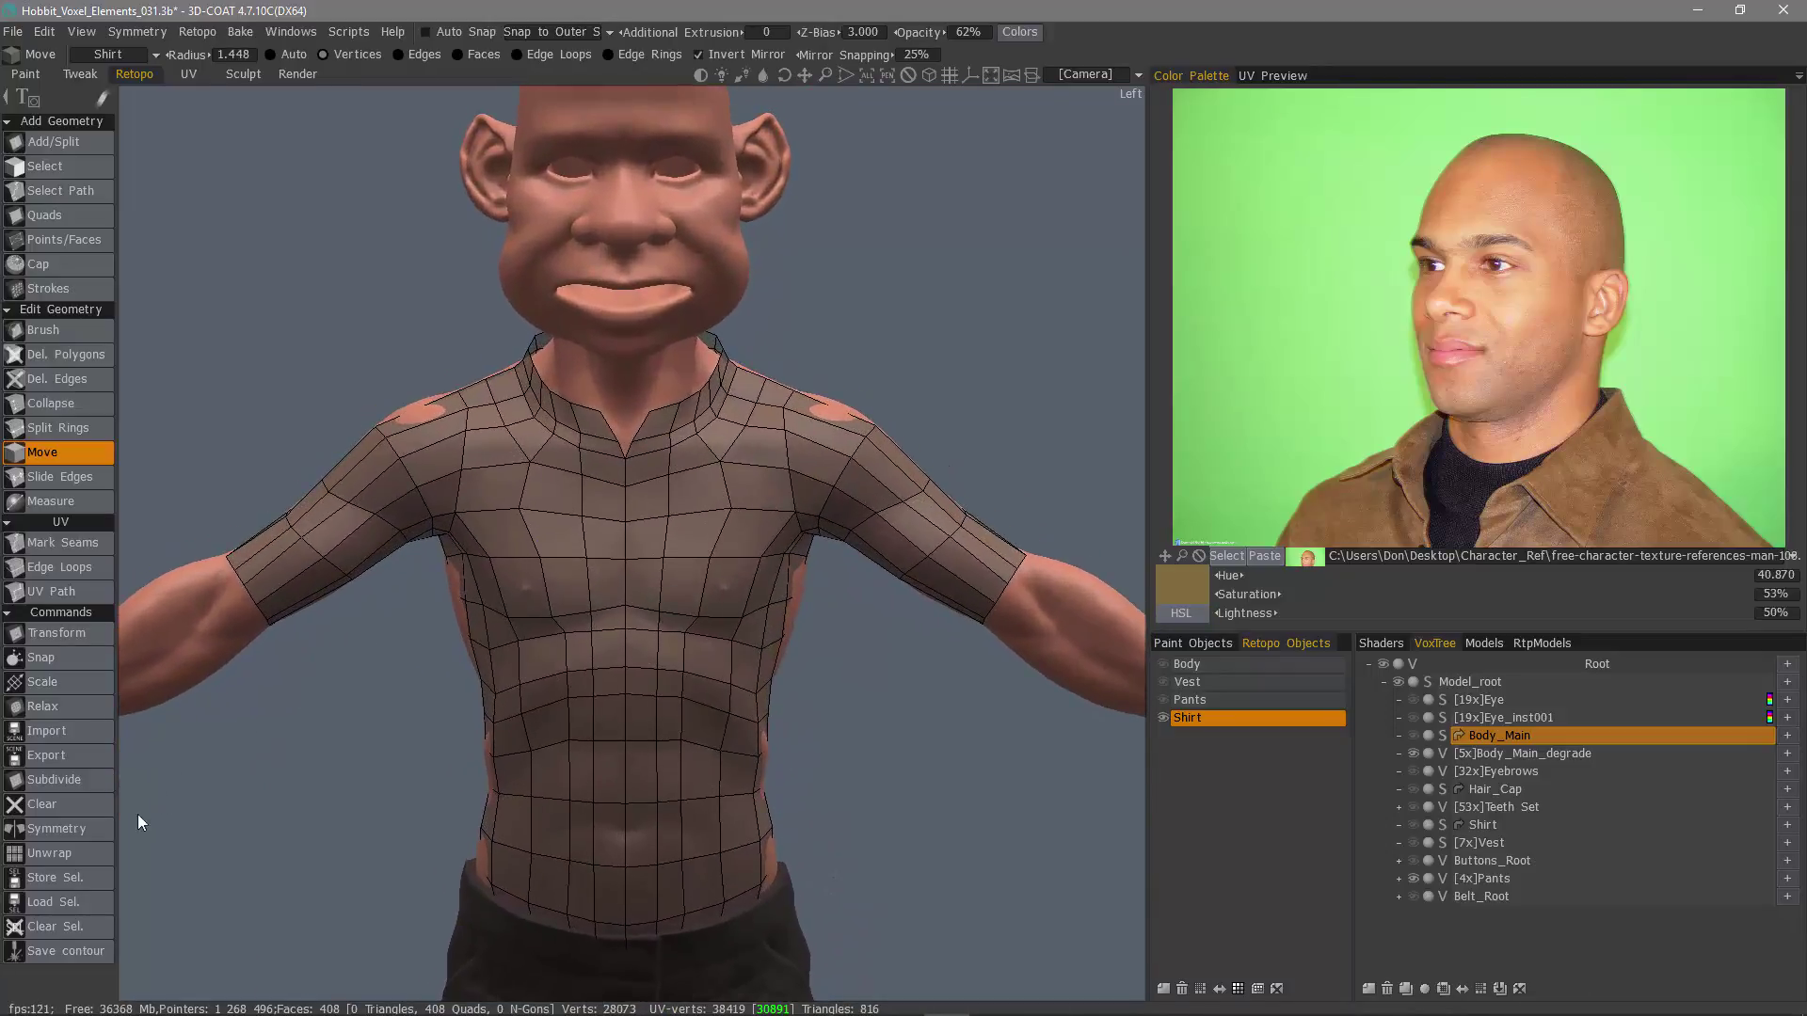